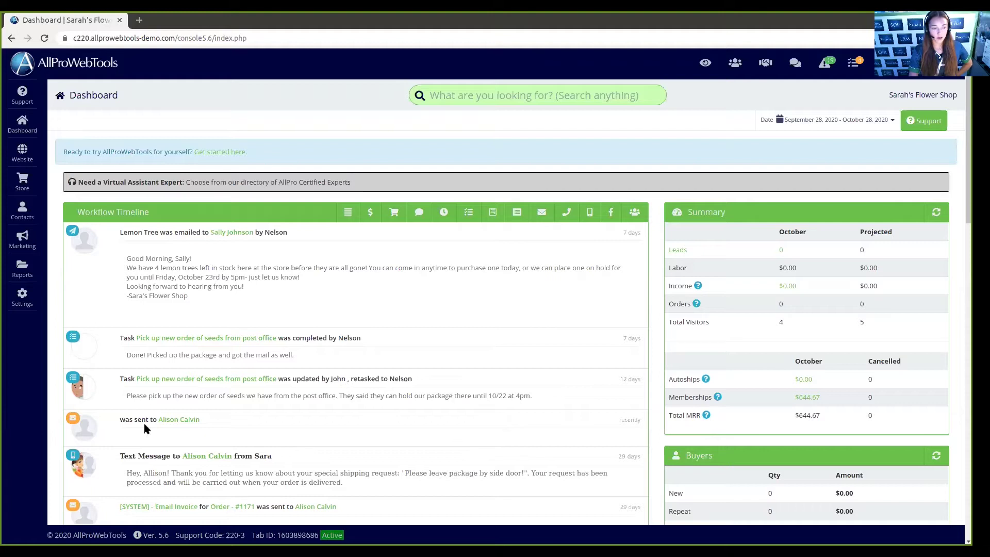
# - Open the tax section of the store settings
pyautogui.click(22, 298)
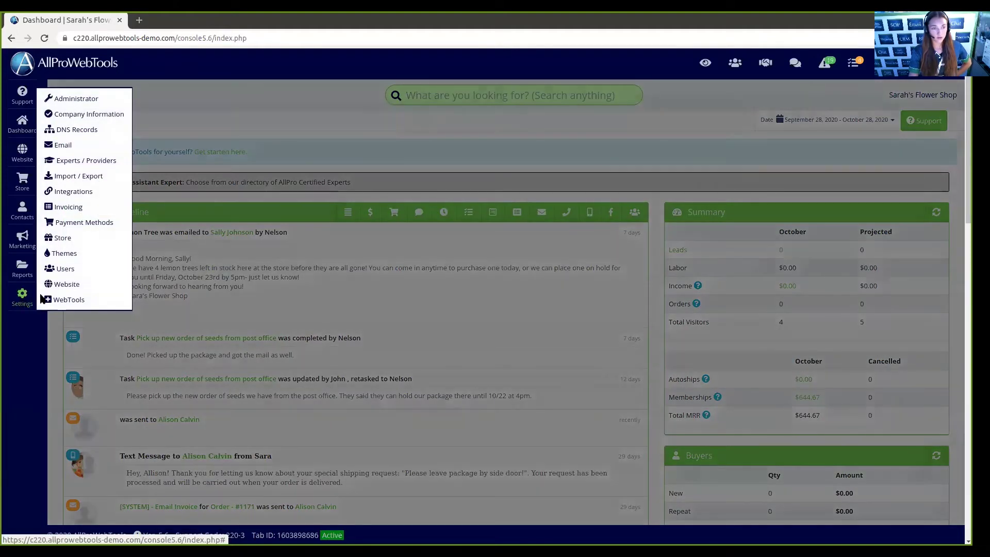
pyautogui.click(62, 237)
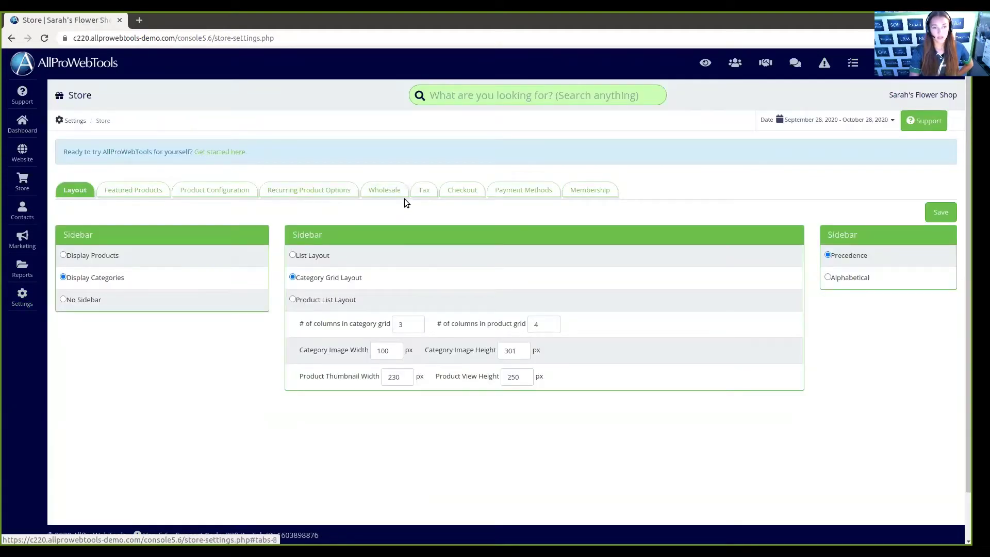
pyautogui.click(428, 190)
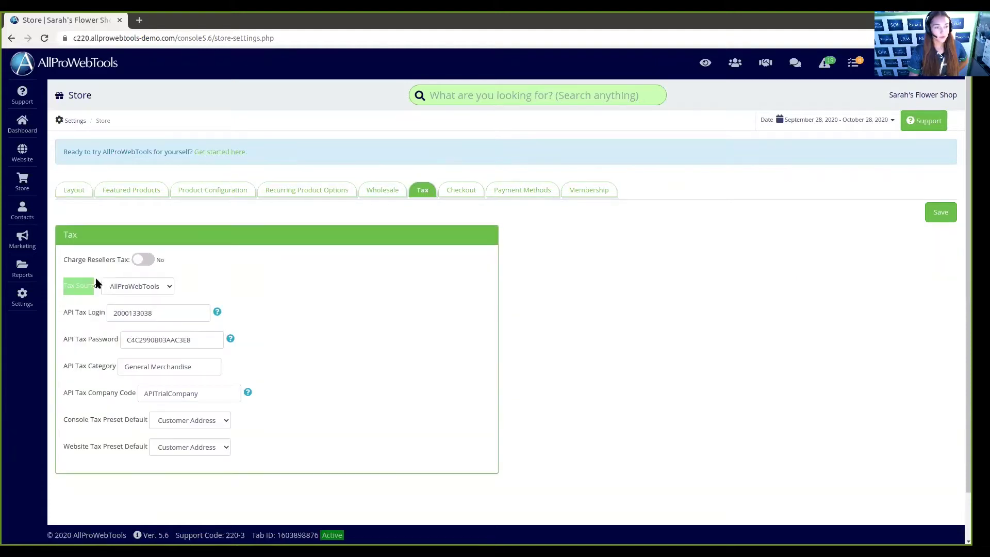
# - Try Avalara as the tax source and point out the API tax login and password fields
pyautogui.click(167, 291)
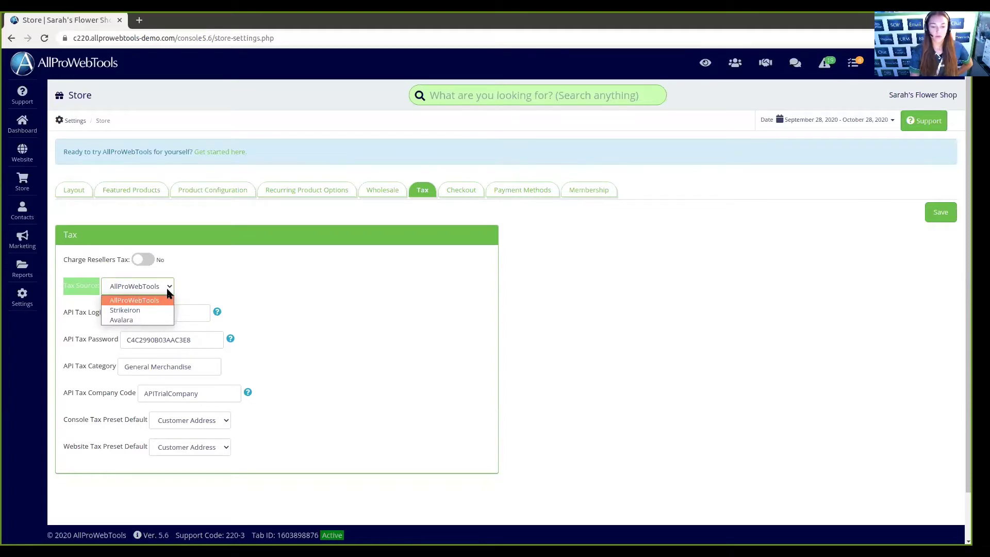
pyautogui.click(151, 320)
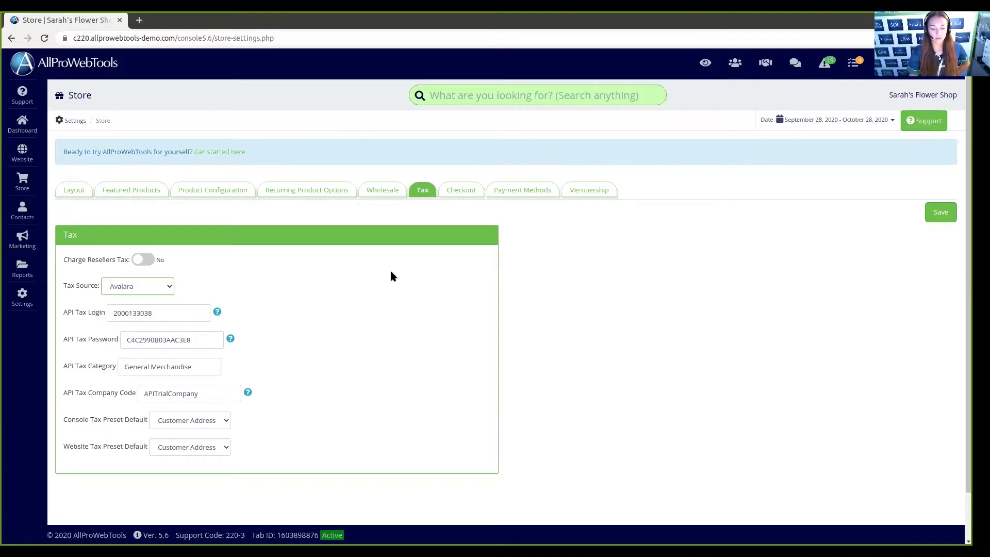
pyautogui.moveTo(63, 311); pyautogui.dragTo(101, 312)
pyautogui.moveTo(66, 342); pyautogui.dragTo(111, 341)
pyautogui.click(310, 338)
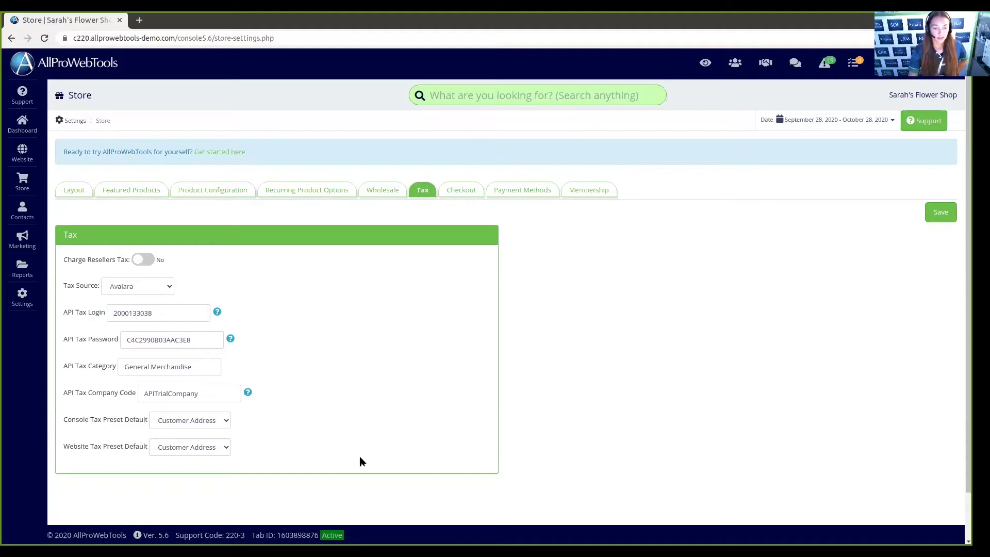
# - Set the tax source to AllProWebTools and open the store's tax rates page
pyautogui.click(155, 288)
pyautogui.click(152, 304)
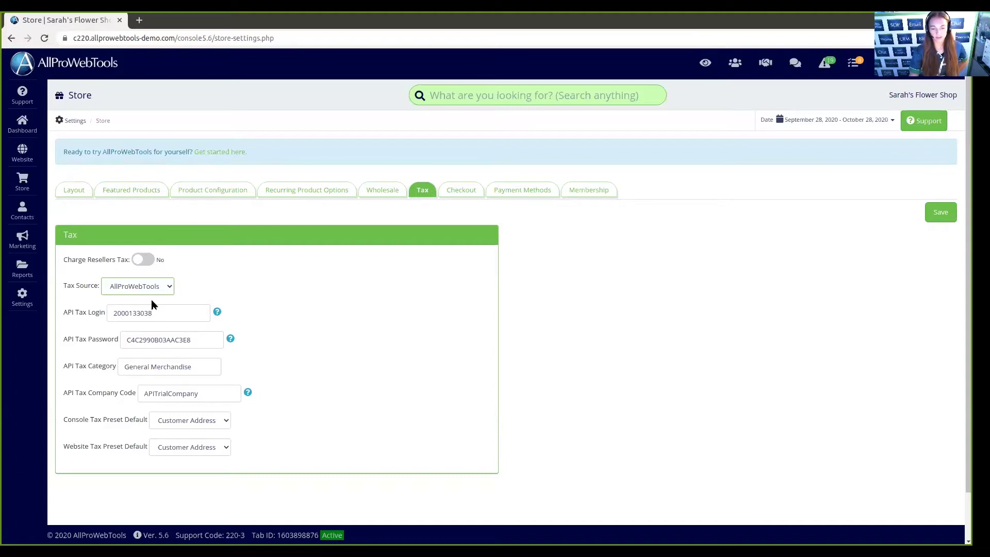
pyautogui.click(311, 300)
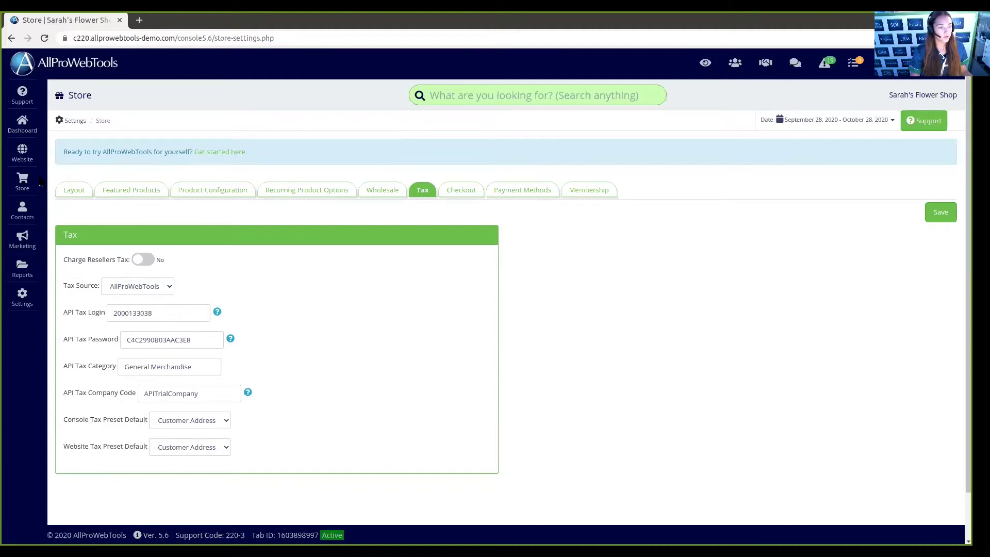
pyautogui.click(23, 185)
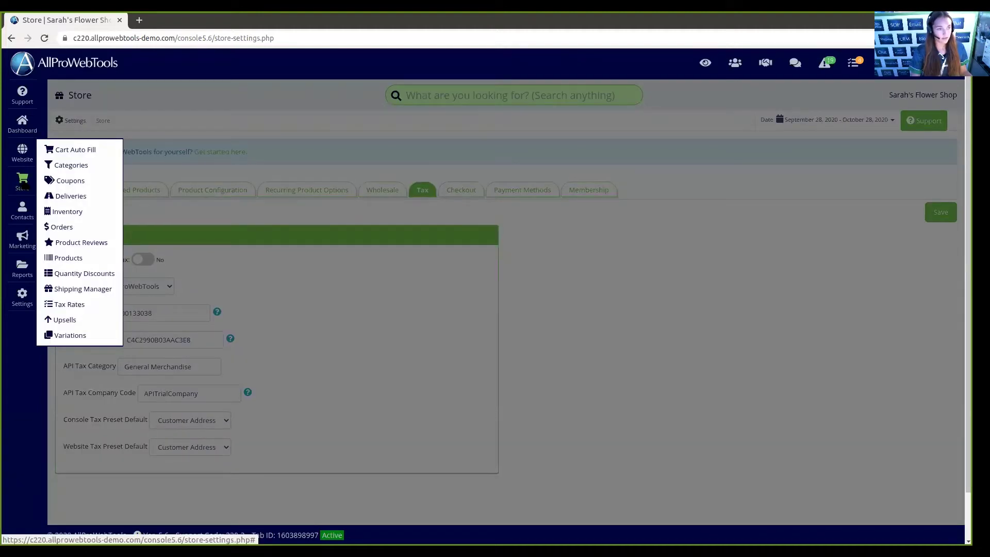
pyautogui.click(69, 304)
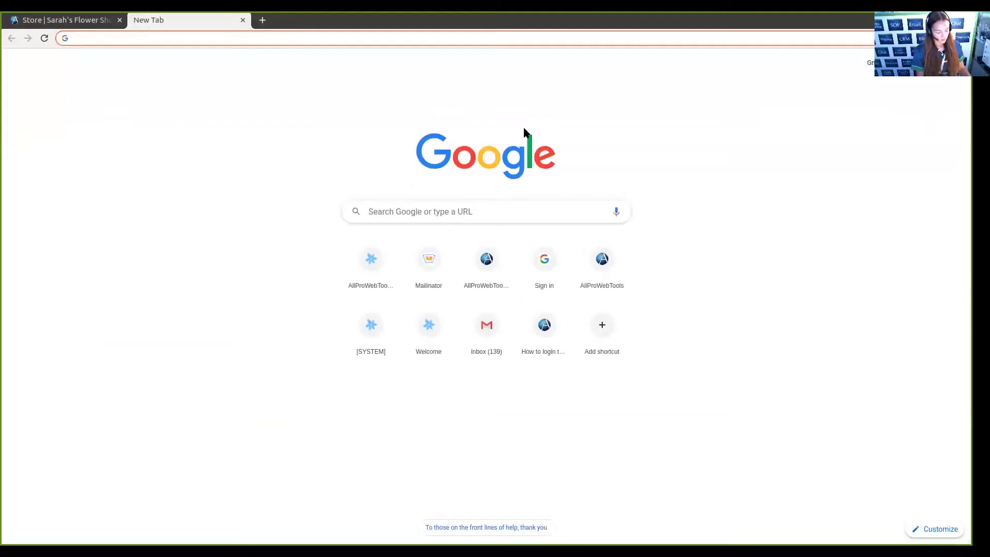
# - Search the web for "michigan sales tax" in a new browser tab, check the state rate and close the tab
pyautogui.write('michigan sales tax')
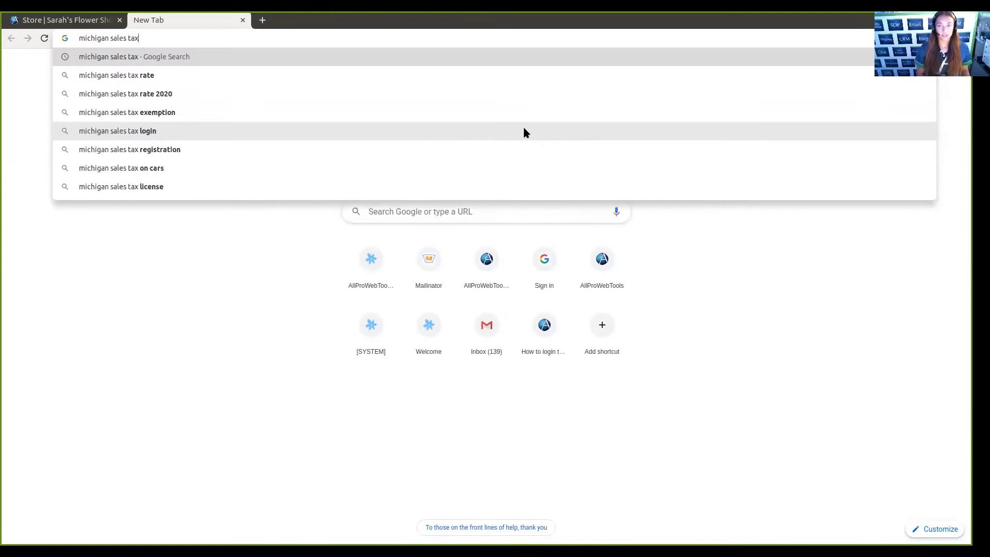
pyautogui.press('Return')
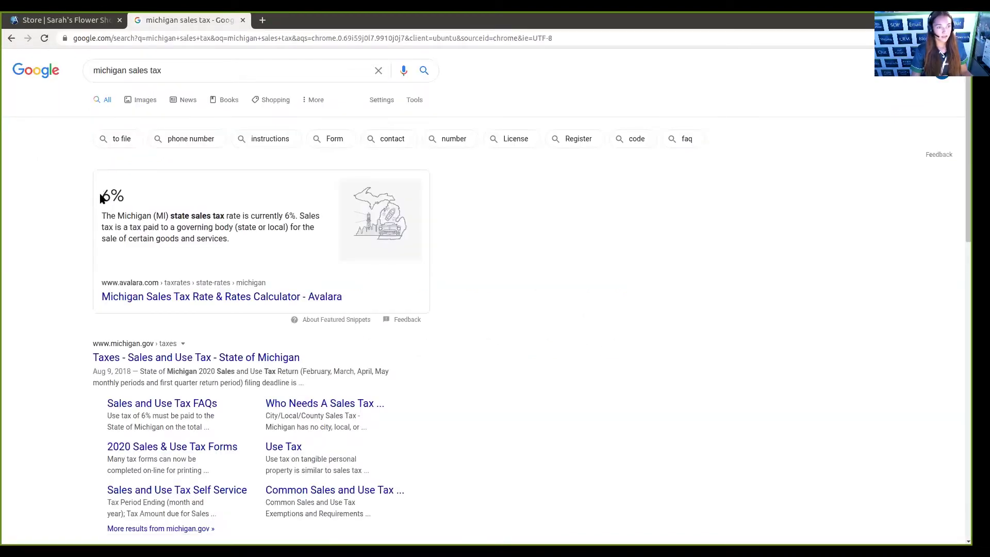
pyautogui.moveTo(105, 195); pyautogui.dragTo(144, 196)
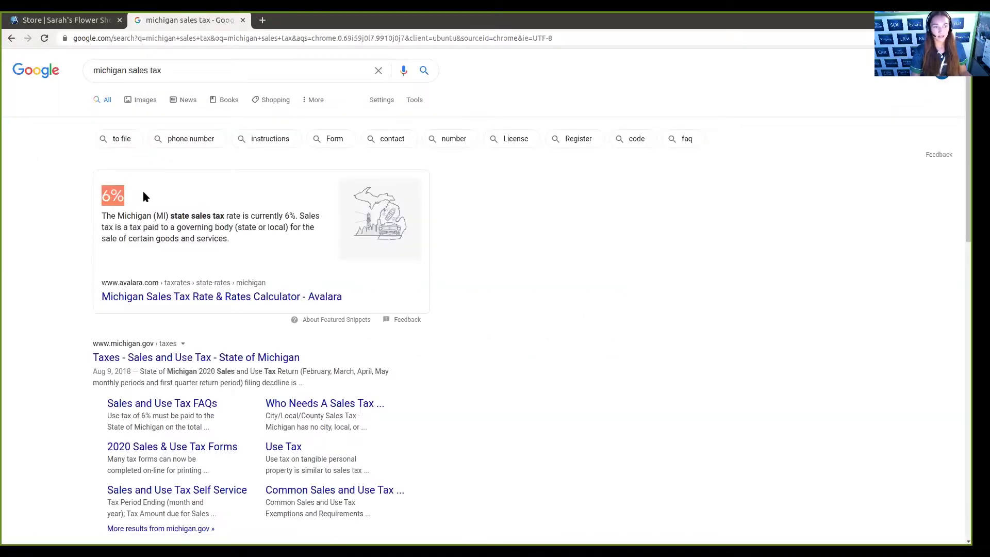
pyautogui.click(144, 193)
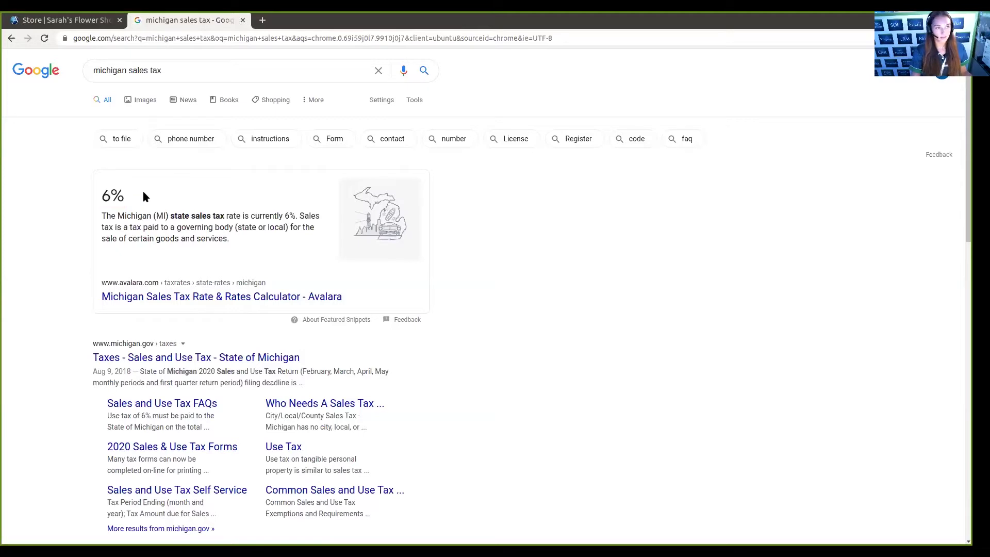
pyautogui.click(243, 20)
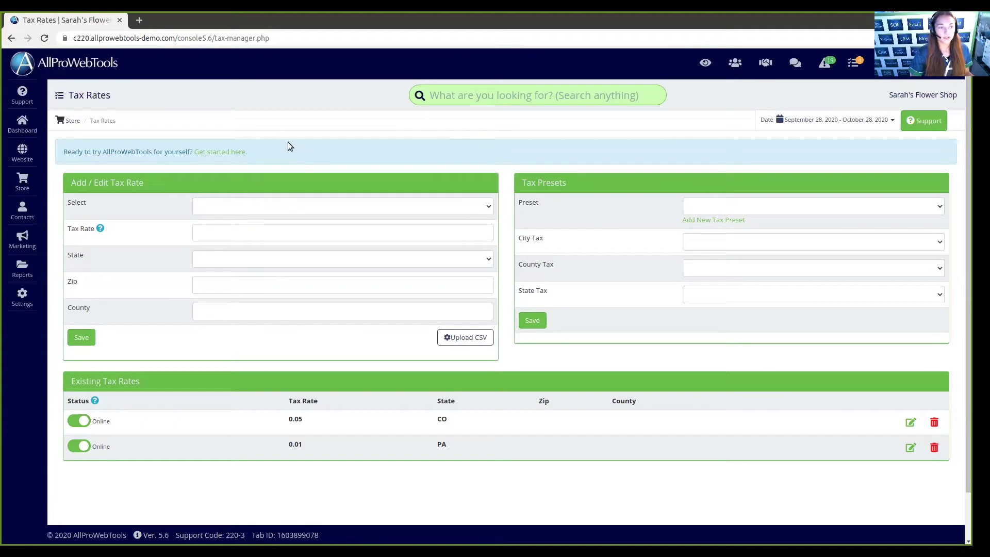
# - Add and save a state tax rate of .06 for MI
pyautogui.click(266, 208)
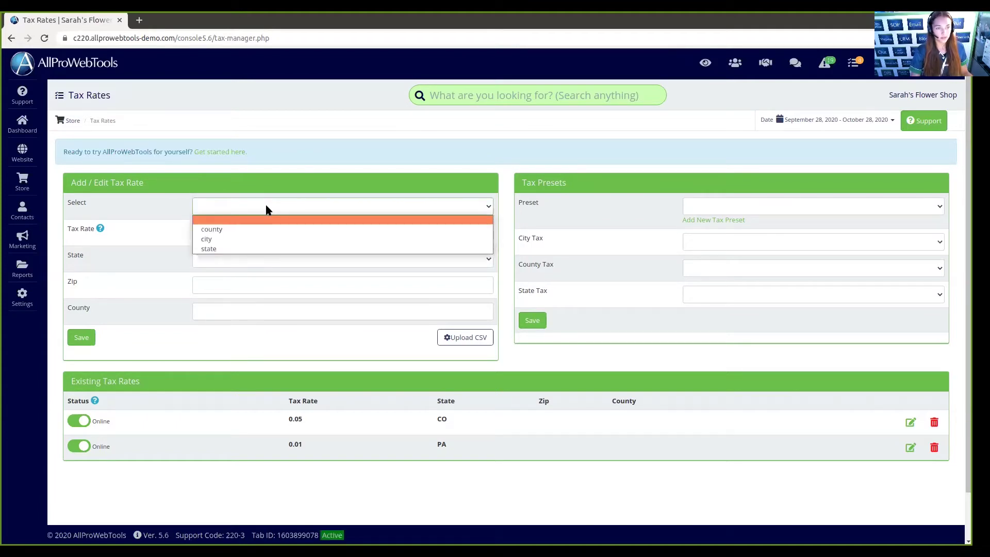
pyautogui.click(241, 249)
pyautogui.click(254, 234)
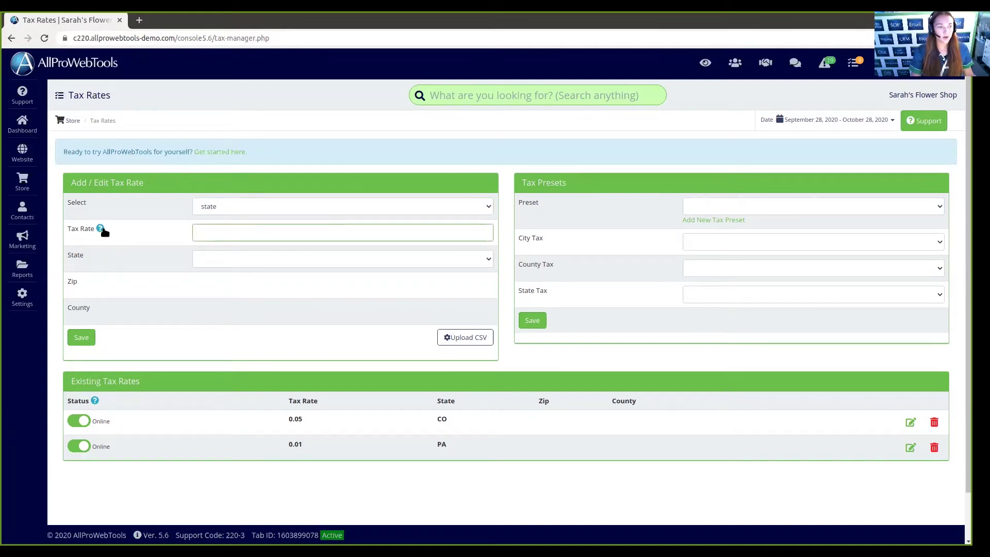
pyautogui.moveTo(101, 231)
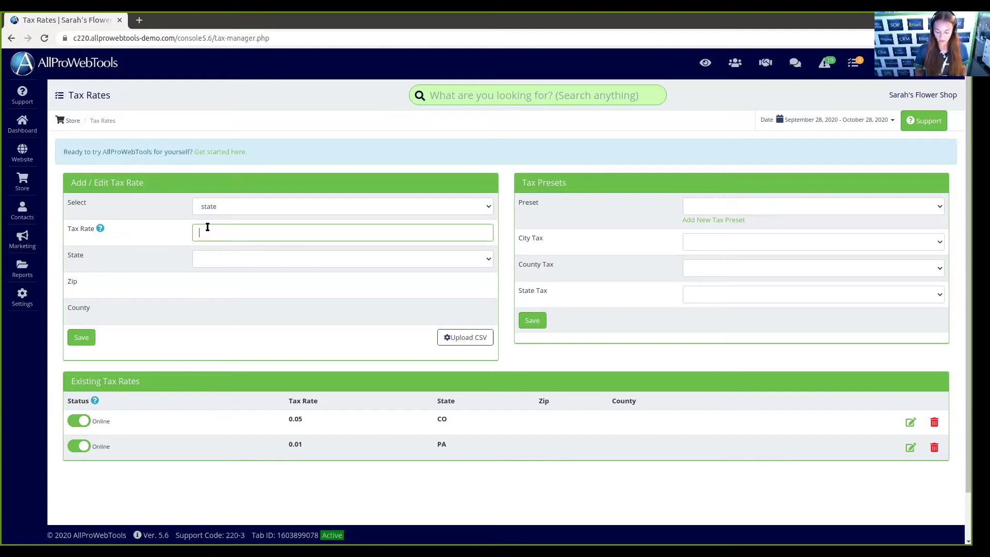
pyautogui.write('.06')
pyautogui.click(217, 258)
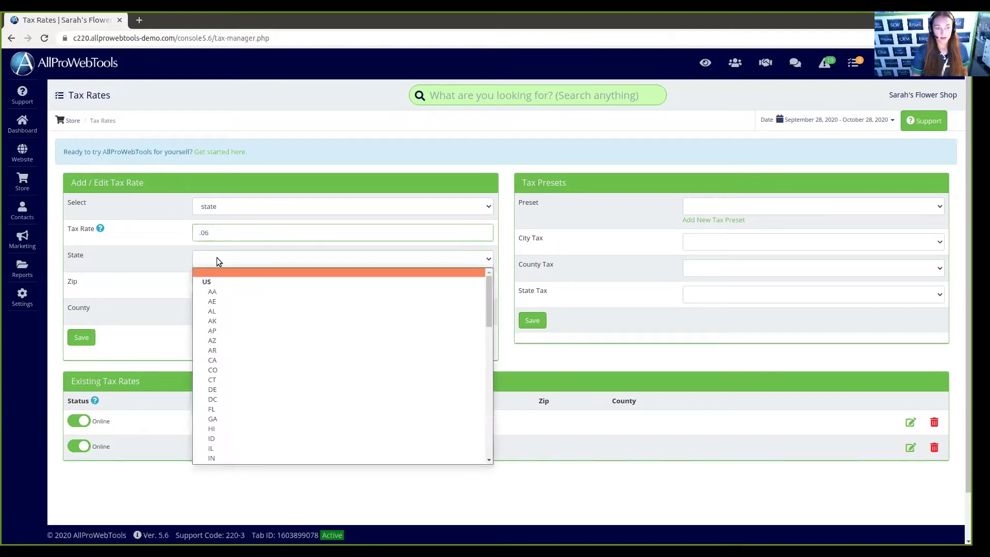
pyautogui.scroll(-3, 245, 382)
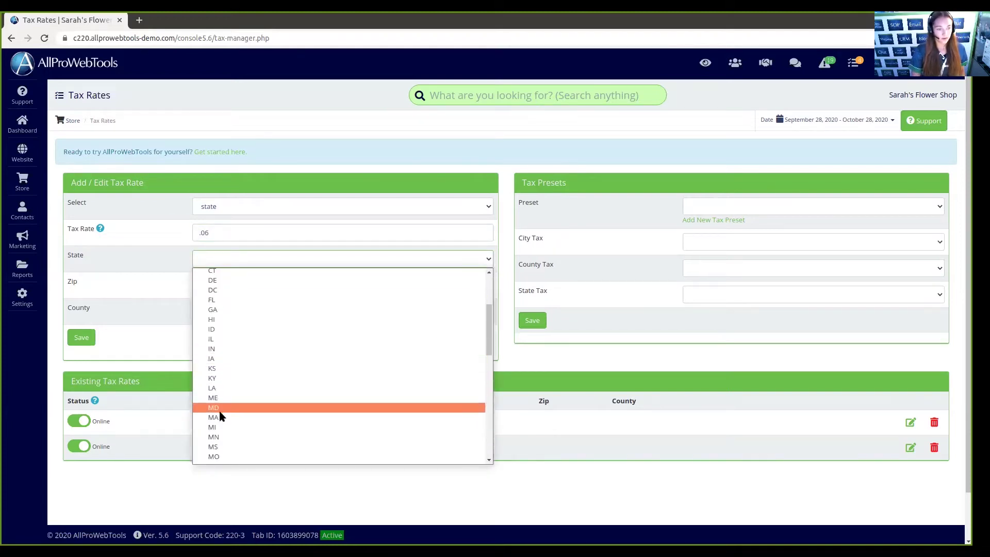
pyautogui.click(222, 408)
pyautogui.click(83, 337)
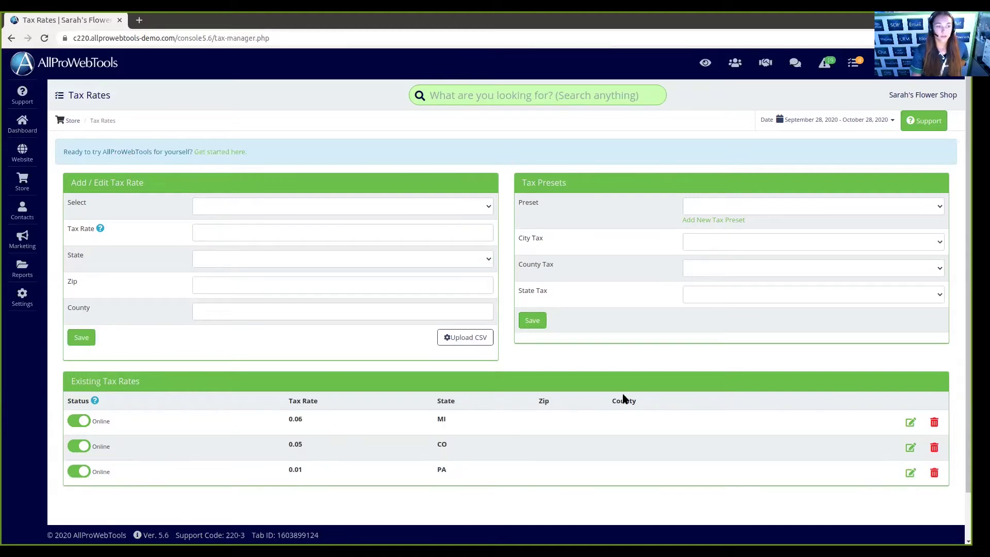
# - Search the web for San Francisco sales tax in a new browser tab and open Avalara's rate breakdown for the city
pyautogui.scroll(-1, 274, 370)
pyautogui.scroll(-1, 266, 370)
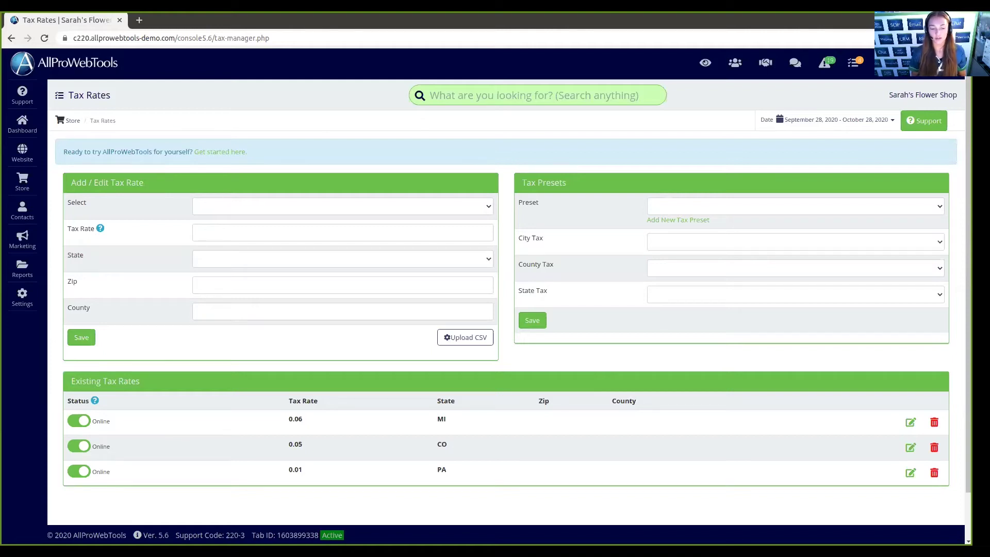
pyautogui.click(138, 21)
pyautogui.write('san francisco sale')
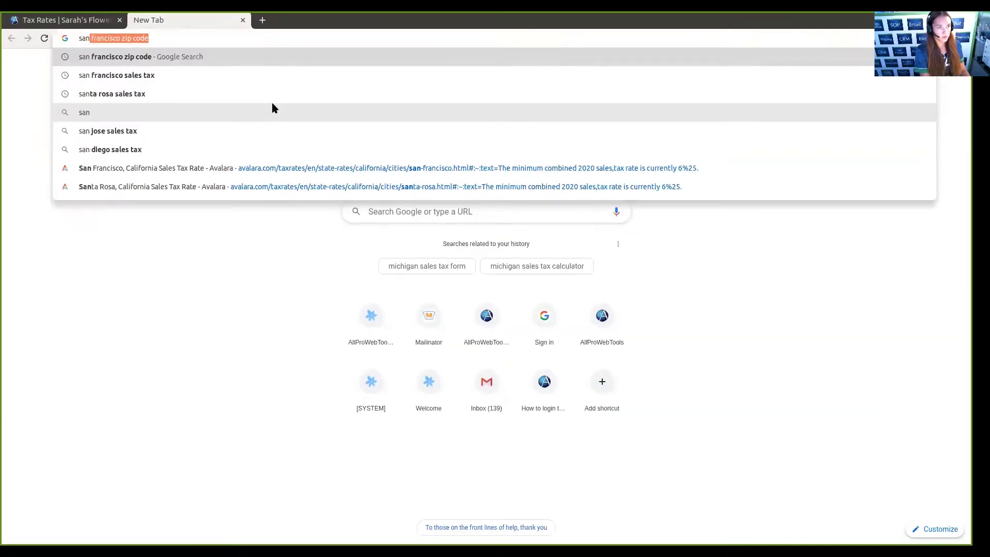
pyautogui.press('Return')
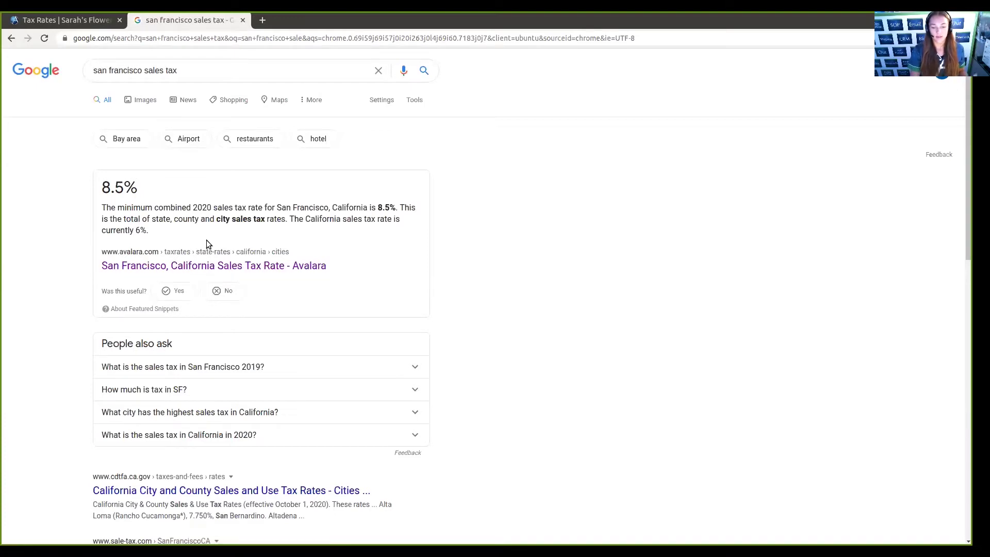
pyautogui.click(214, 265)
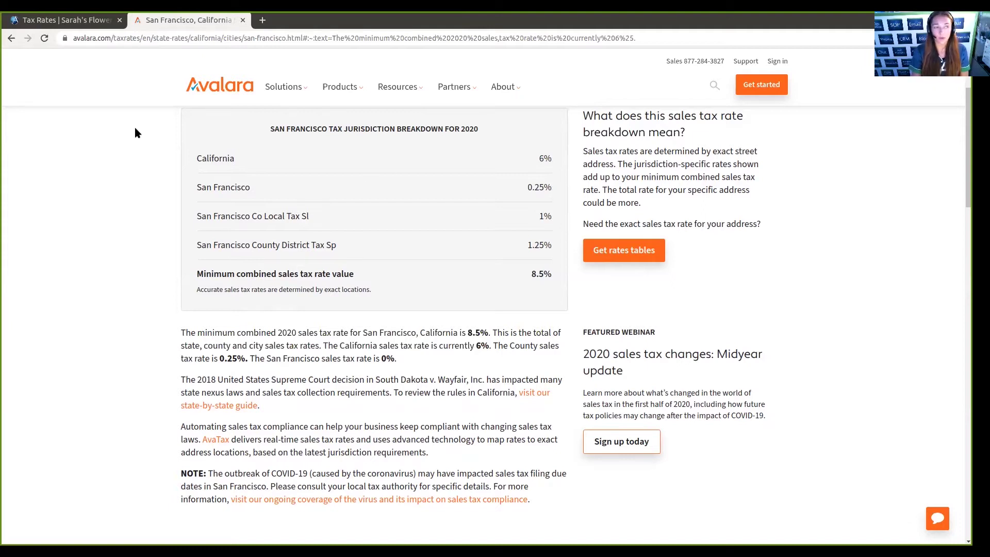
# - Return to the store's tax rates page, then add and save a state tax rate of .06 for CA
pyautogui.click(72, 20)
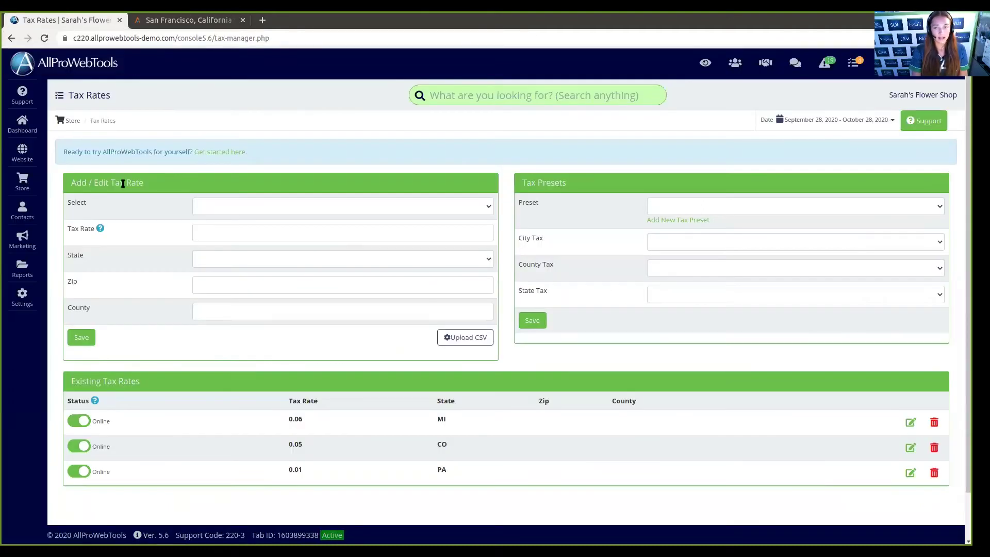
pyautogui.click(273, 201)
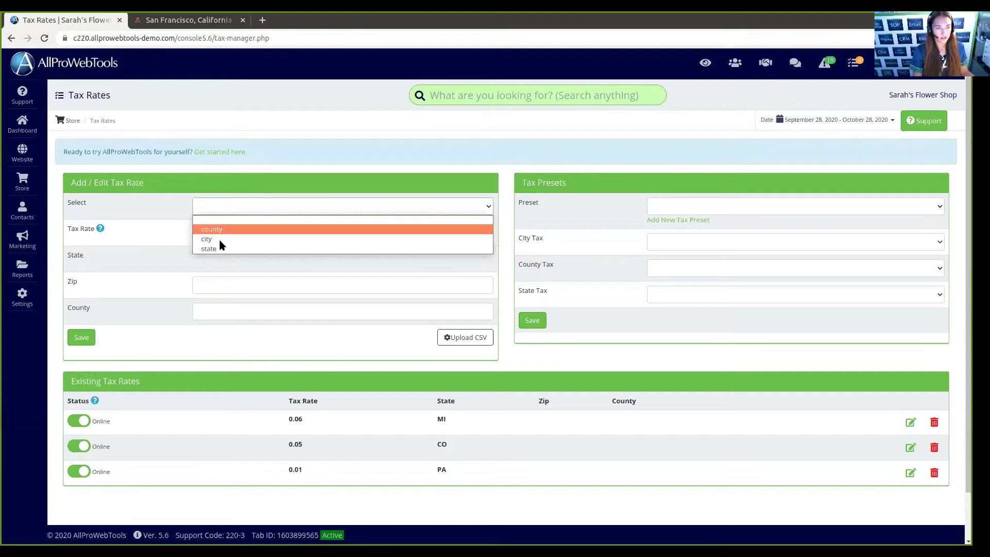
pyautogui.click(221, 249)
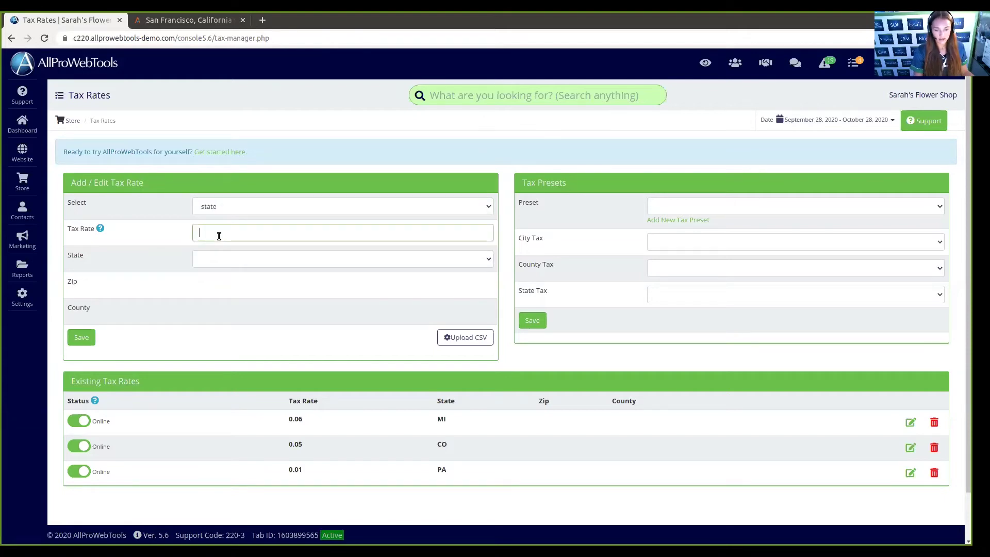
pyautogui.write('.06')
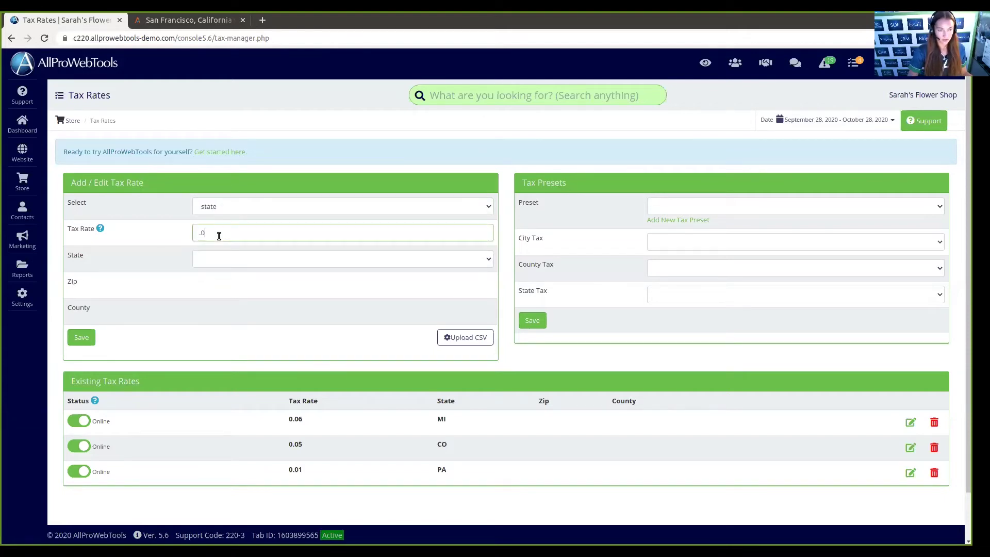
pyautogui.click(220, 258)
pyautogui.click(221, 357)
pyautogui.click(88, 338)
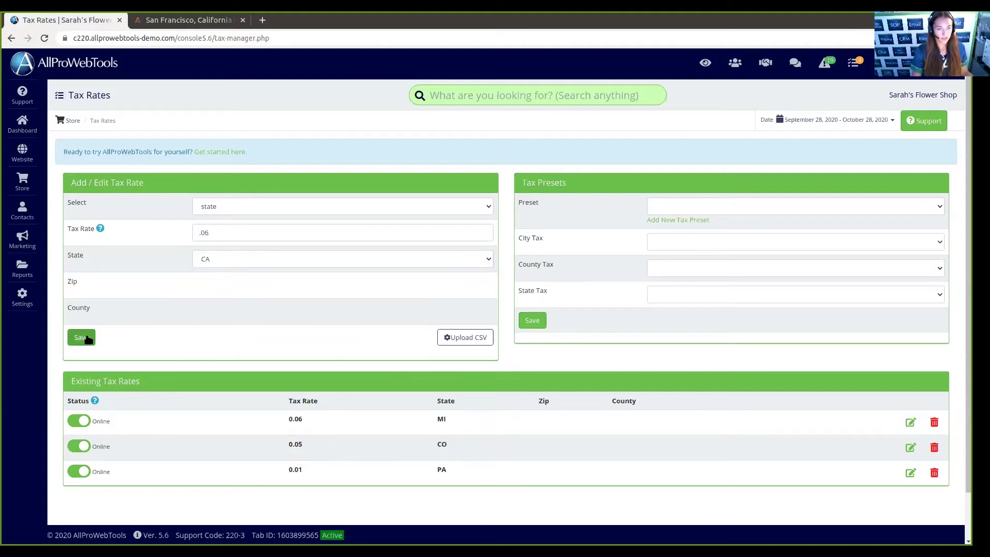
# - Add and save a city tax rate of .0025 for zip 94110
pyautogui.click(227, 207)
pyautogui.click(229, 238)
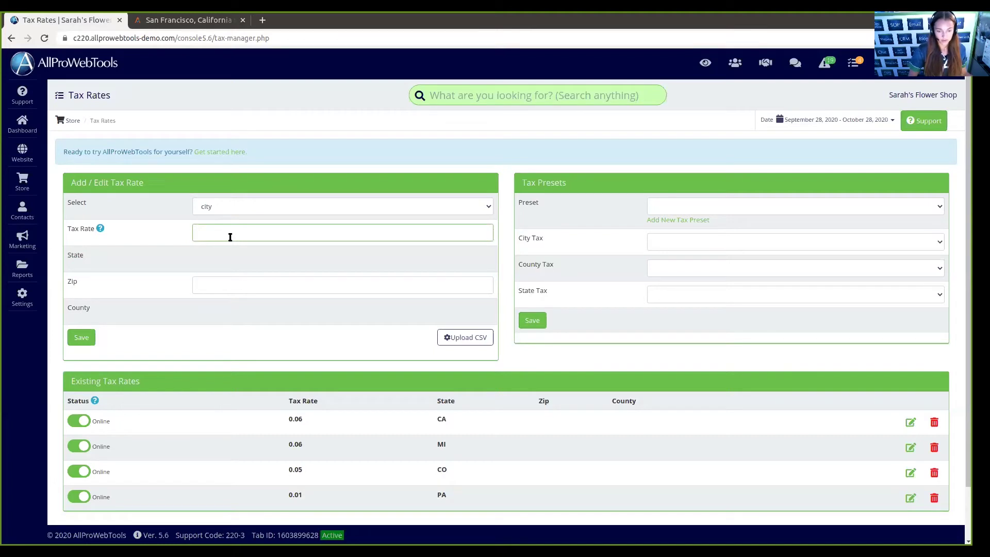
pyautogui.write('.0025')
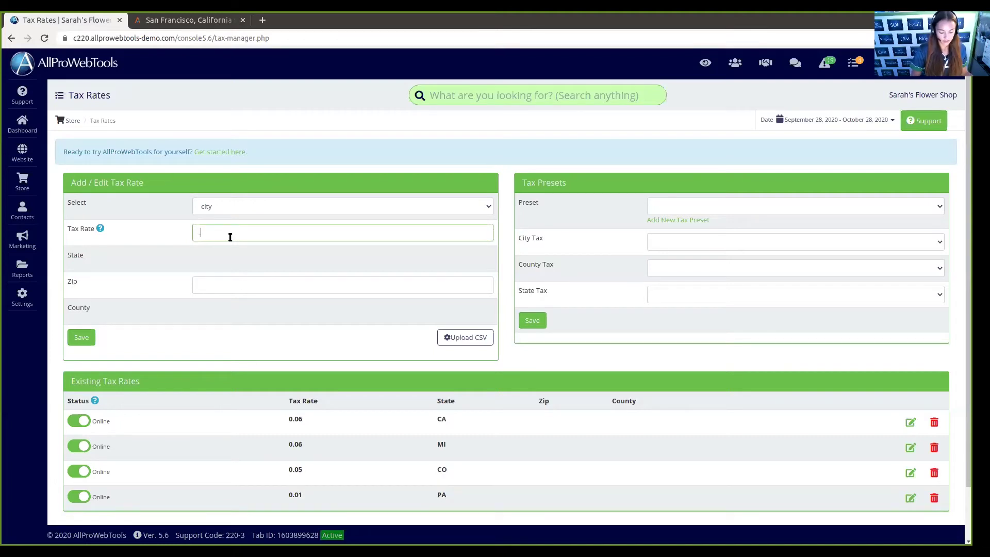
pyautogui.click(246, 292)
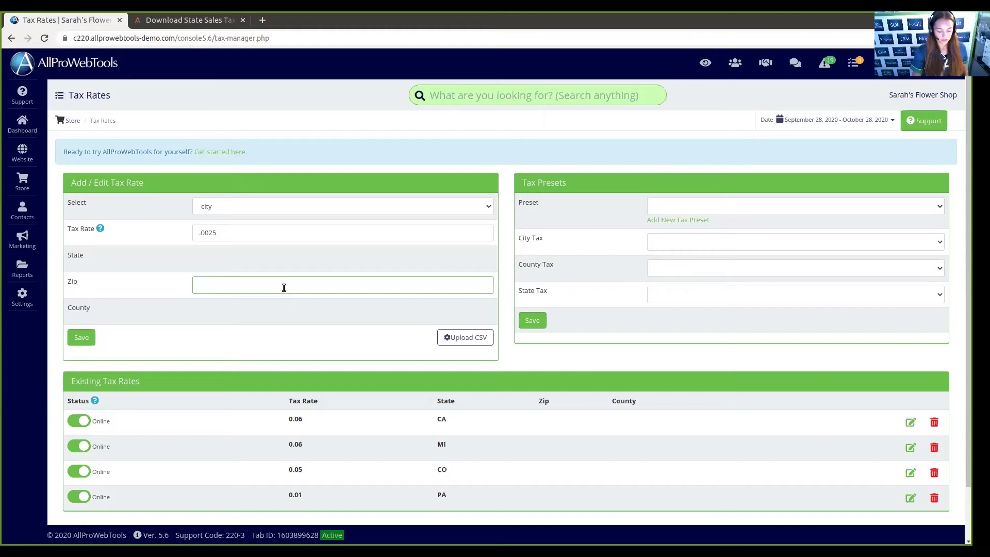
pyautogui.write('94110')
pyautogui.click(82, 338)
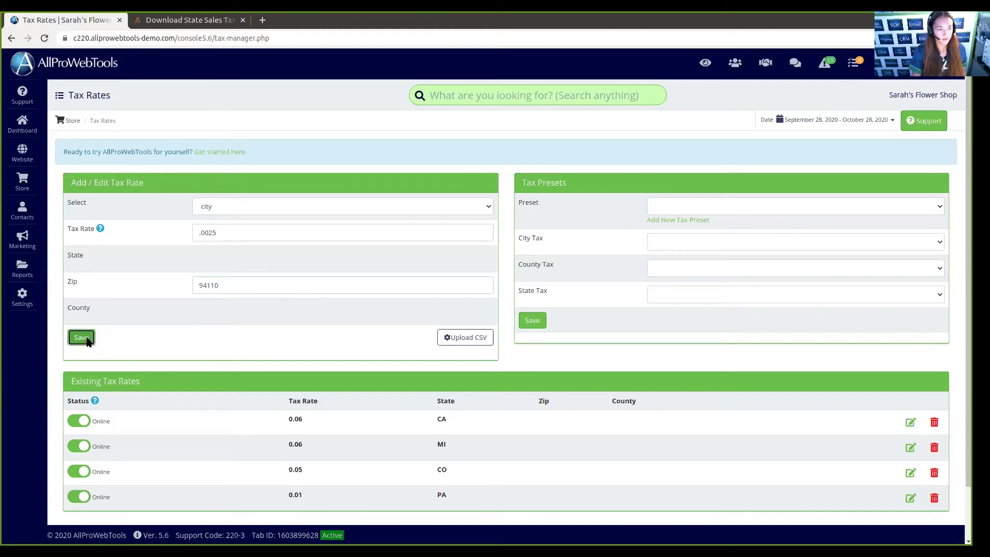
# - Add and save a county tax rate of .0225 for zip 94110 and San Francisco county
pyautogui.click(271, 205)
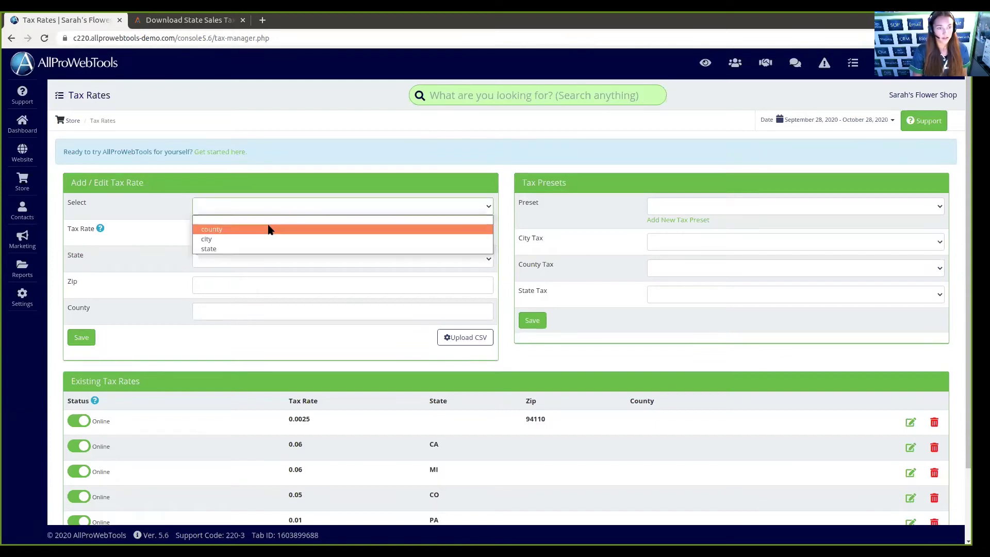
pyautogui.click(269, 226)
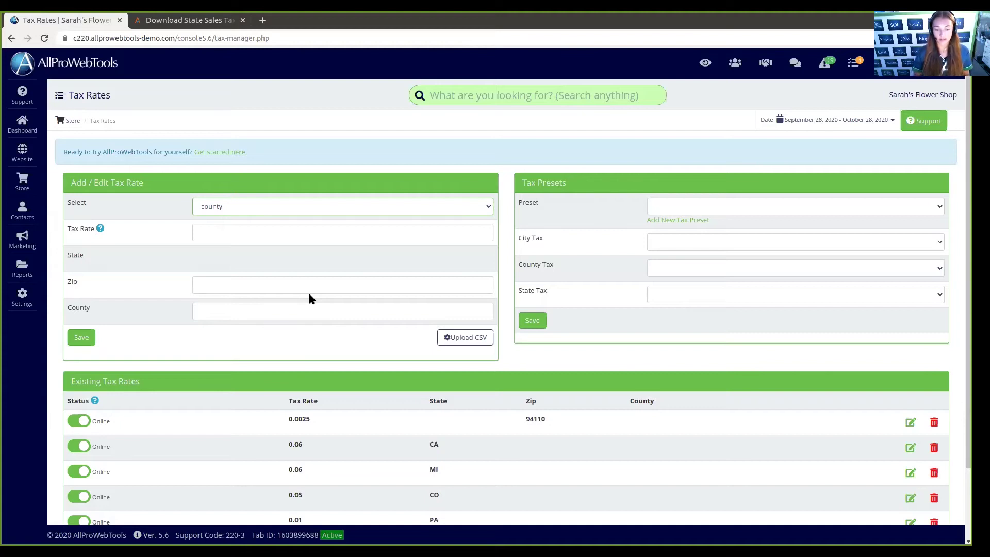
pyautogui.click(295, 233)
pyautogui.write('.0225')
pyautogui.click(271, 287)
pyautogui.write('94110')
pyautogui.click(259, 317)
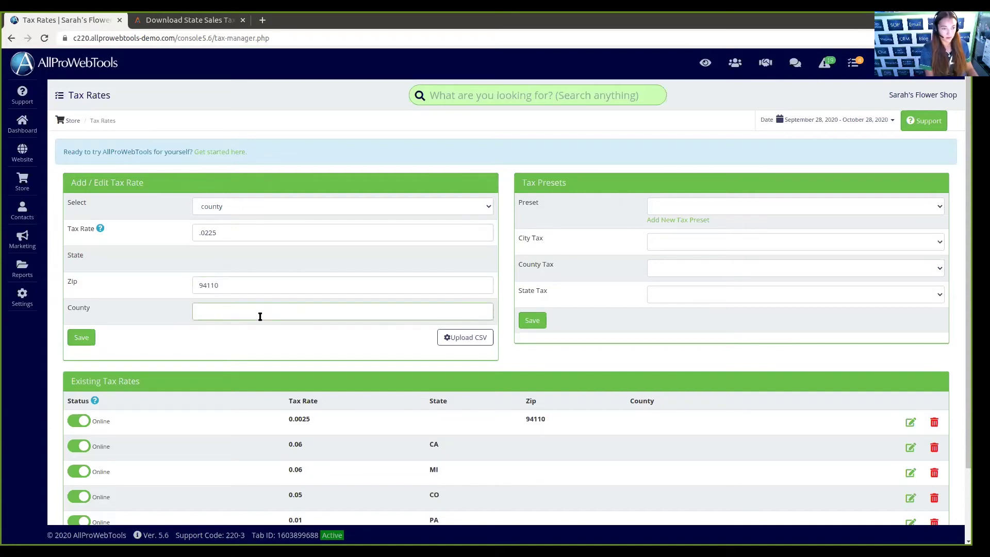
pyautogui.write('San Francisco')
pyautogui.click(82, 337)
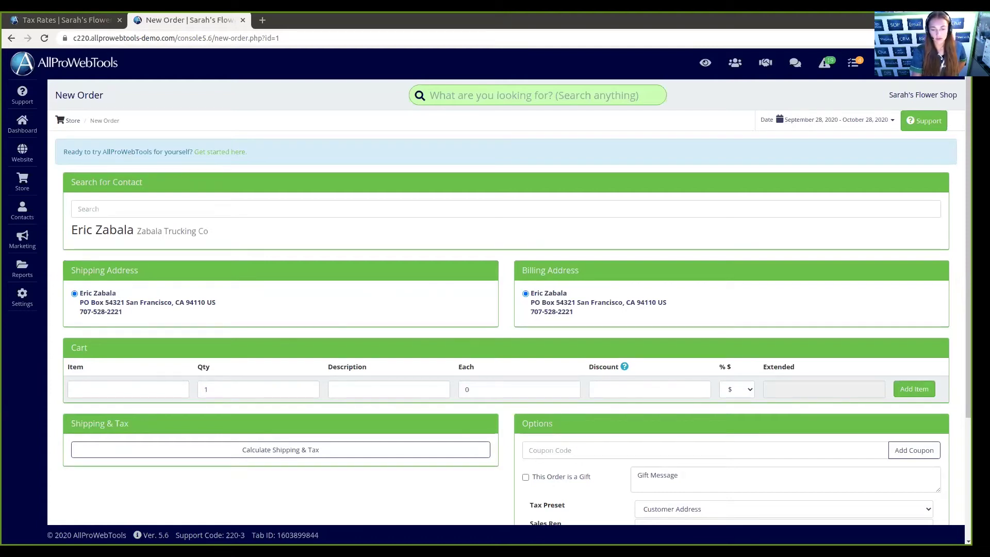
# - Check the tax preset options available on the new order, keeping Customer Address selected
pyautogui.scroll(-2, 604, 490)
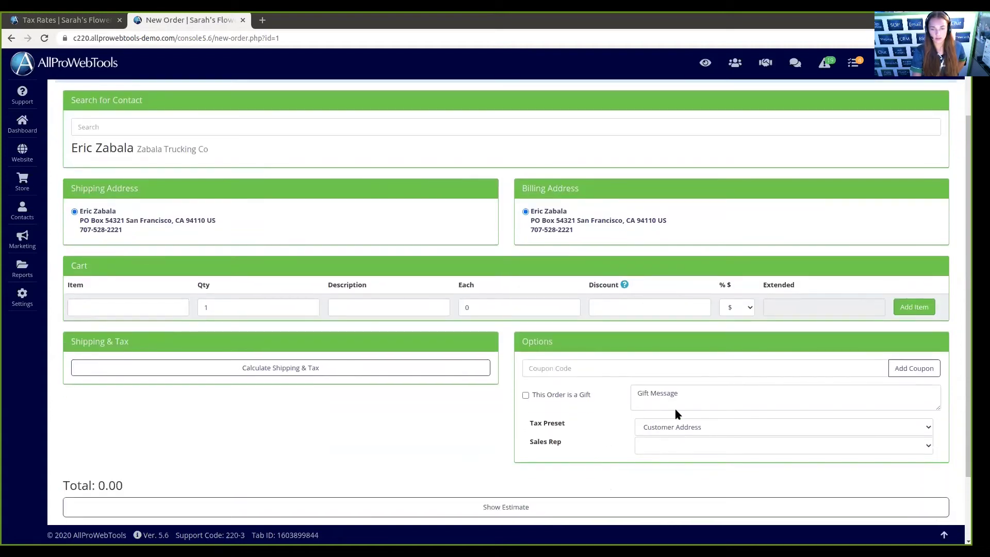
pyautogui.click(685, 424)
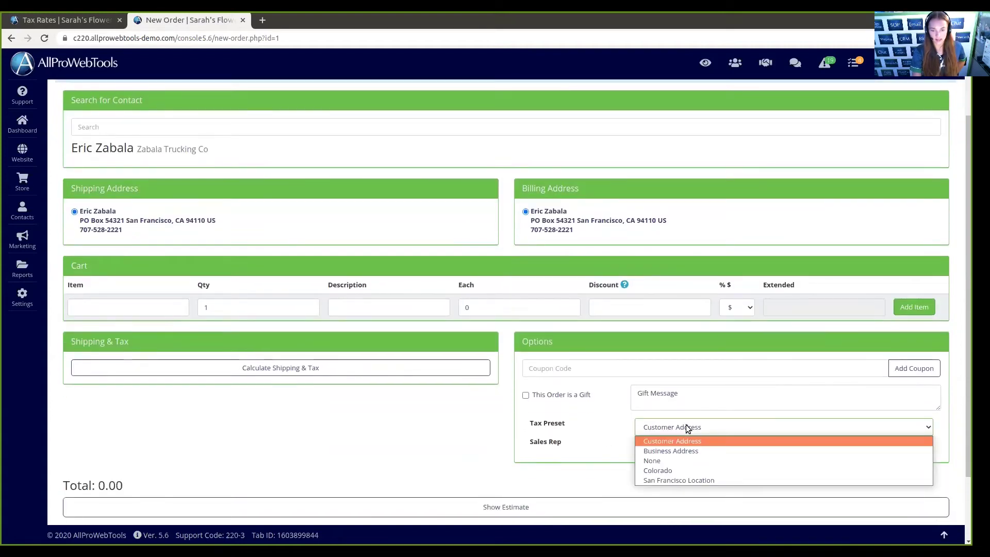
pyautogui.click(686, 424)
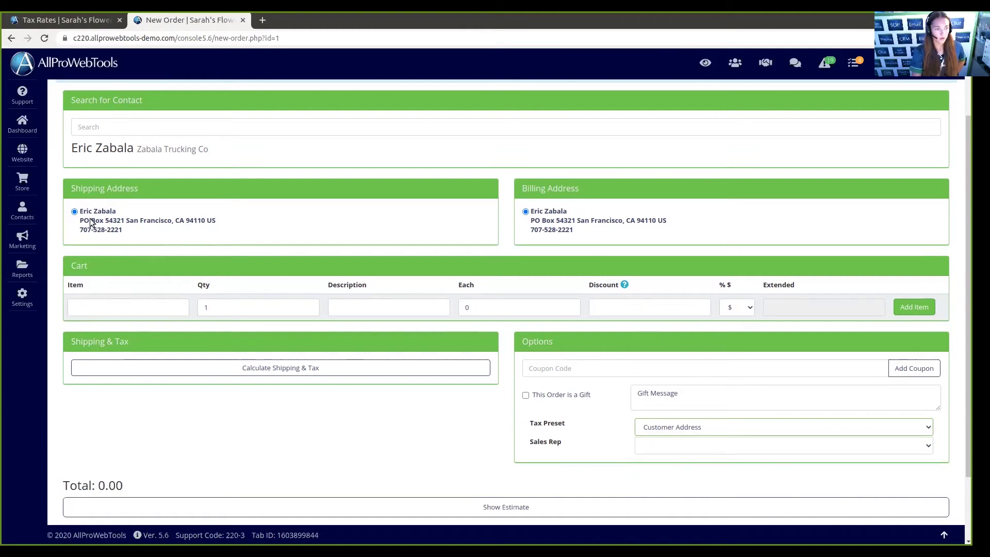
# - Open the store's tax settings and locate the console tax preset default
pyautogui.click(22, 296)
pyautogui.click(87, 239)
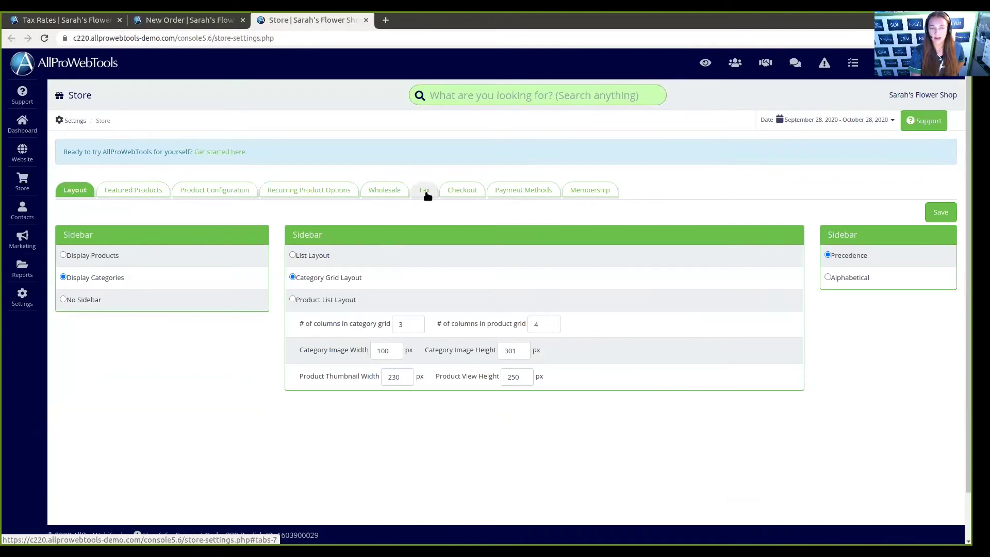
pyautogui.click(424, 190)
pyautogui.moveTo(64, 370); pyautogui.dragTo(148, 371)
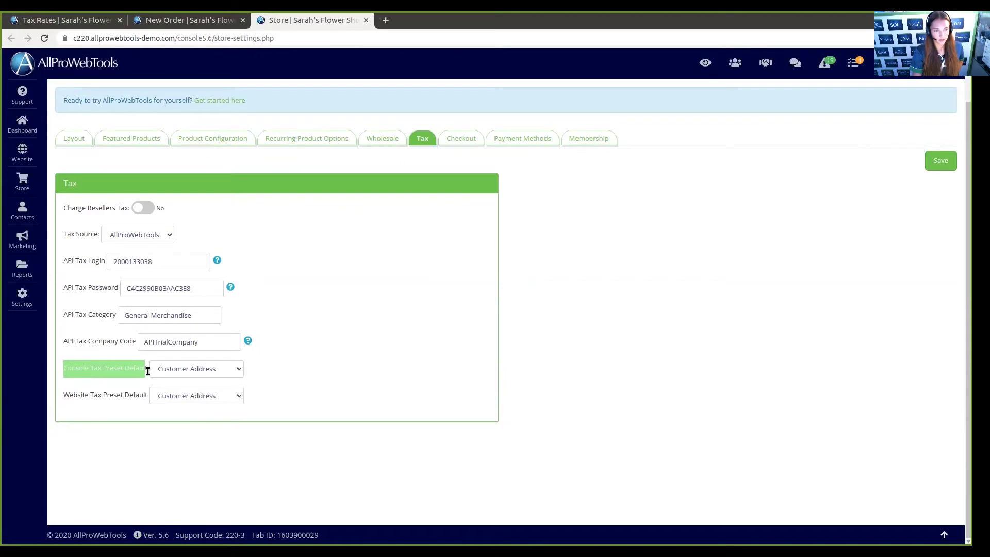
pyautogui.click(148, 369)
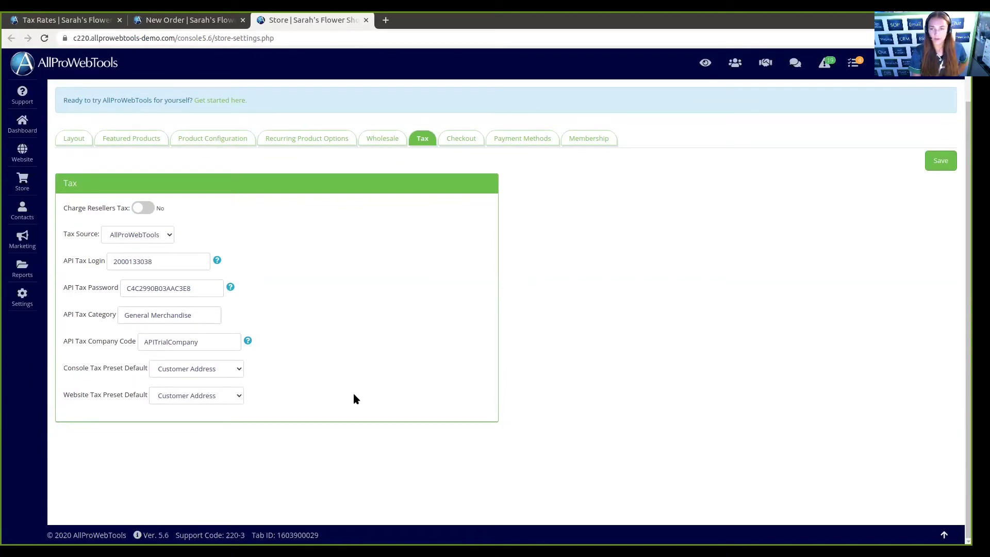
# - Try San Francisco Location as the console tax preset default and set it back to Customer Address
pyautogui.click(233, 374)
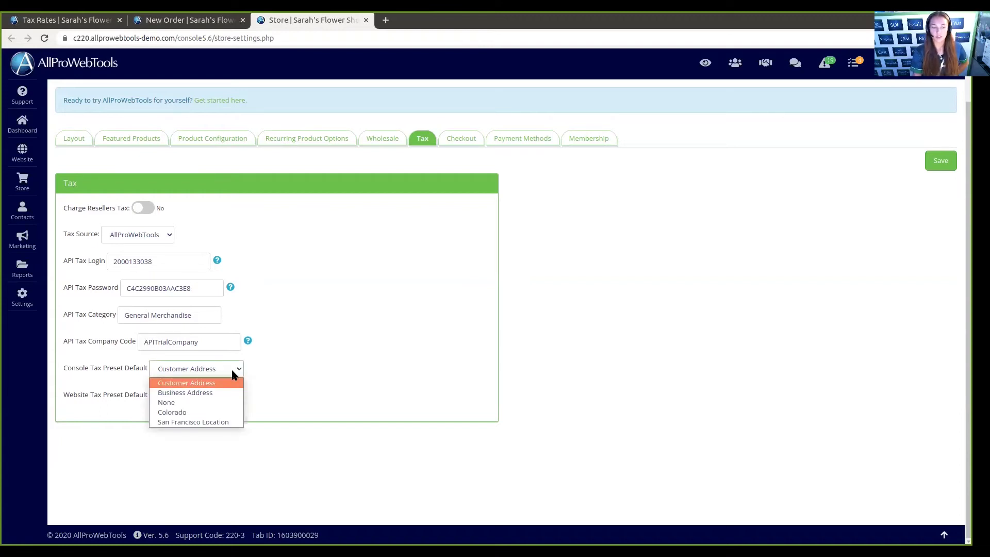
pyautogui.click(214, 420)
pyautogui.click(228, 368)
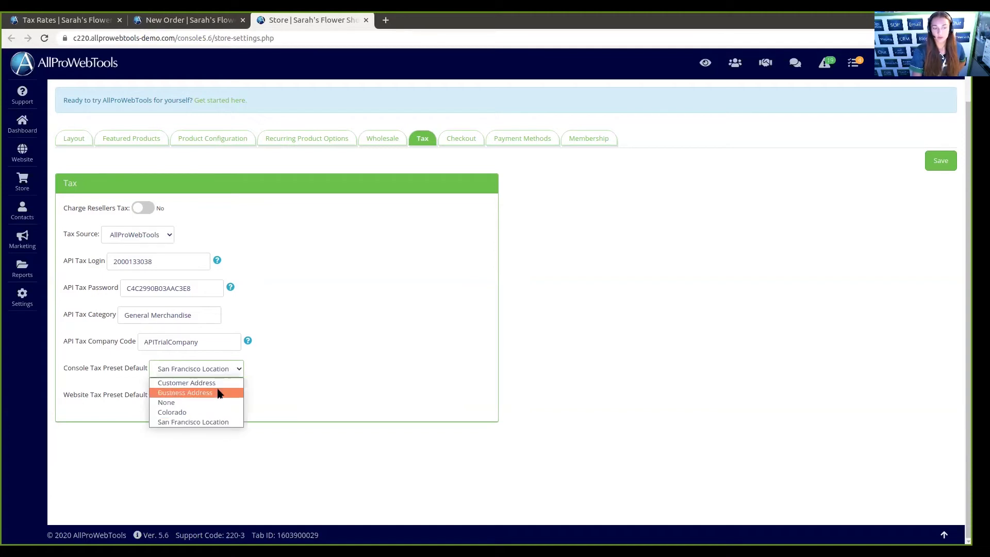
pyautogui.click(219, 383)
# - Review the options for the website tax preset default, leaving Customer Address selected
pyautogui.moveTo(61, 397); pyautogui.dragTo(133, 397)
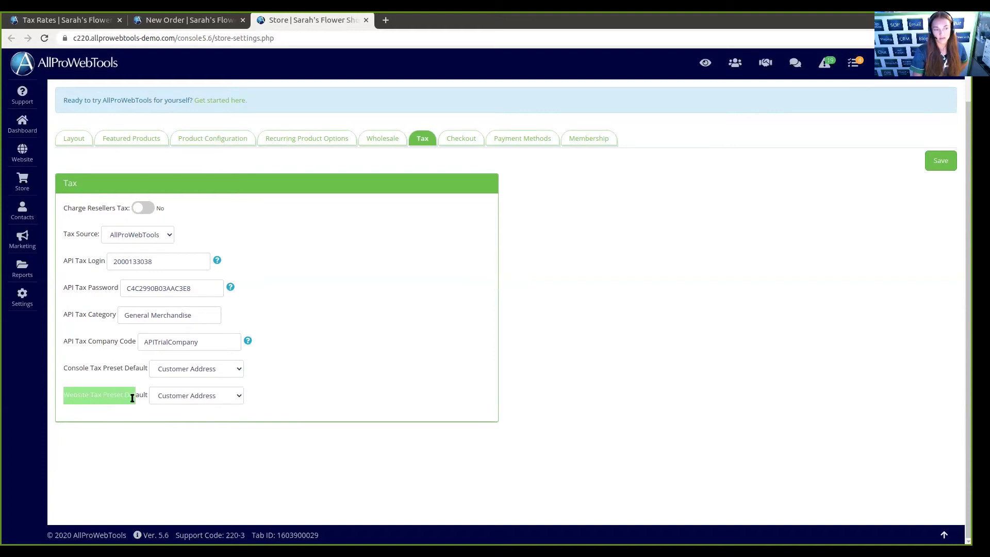
pyautogui.click(131, 398)
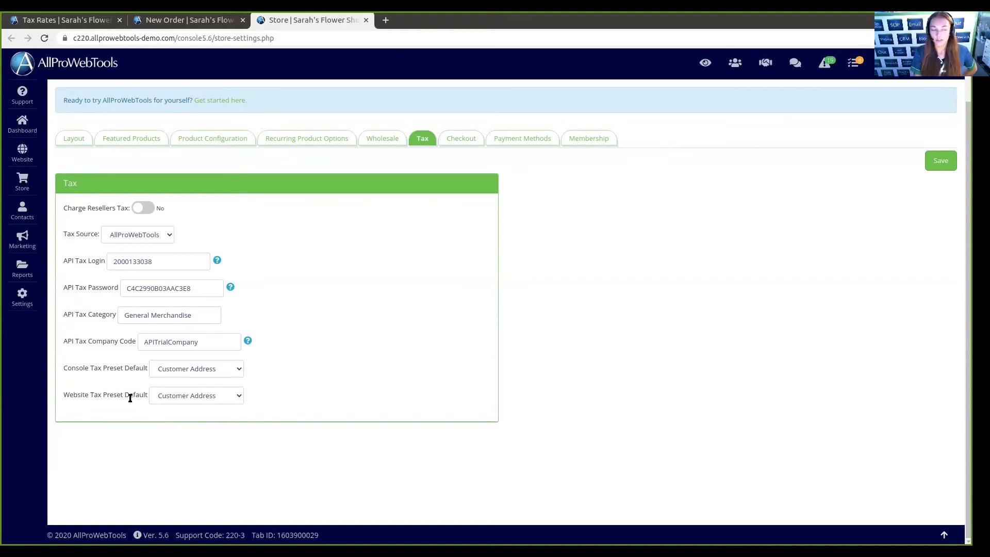
pyautogui.click(231, 398)
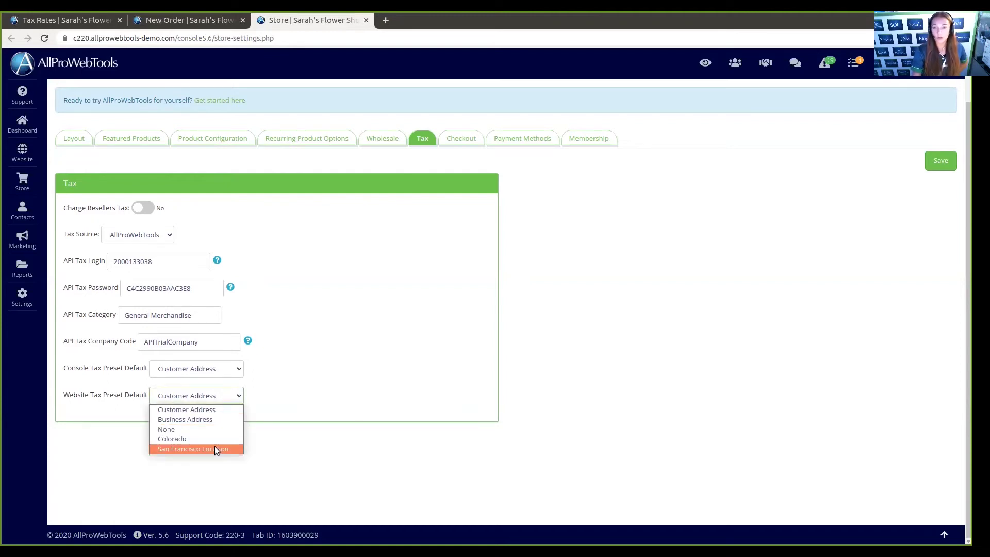
pyautogui.click(209, 399)
pyautogui.click(388, 467)
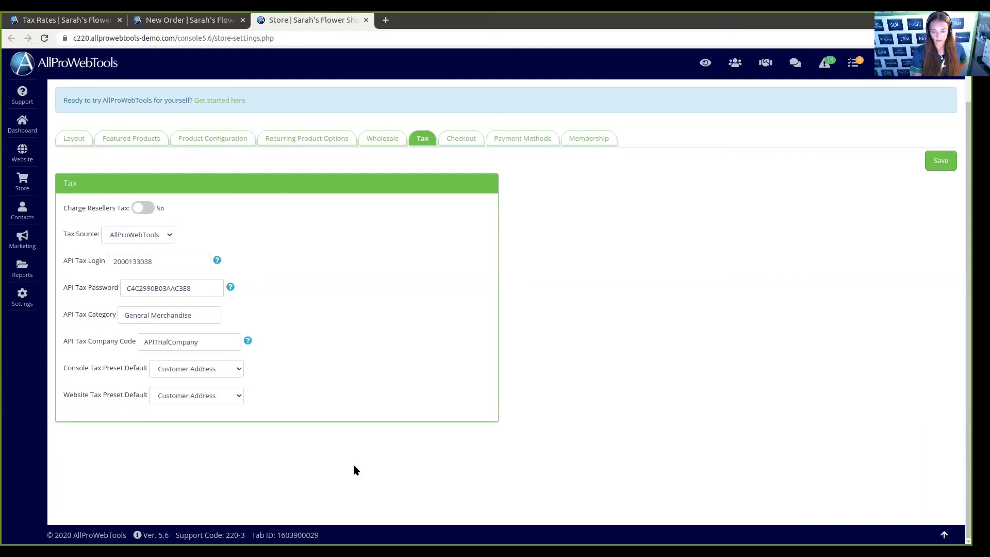
# - From the tax rates page, create a new tax preset named San Francisco Location
pyautogui.click(85, 20)
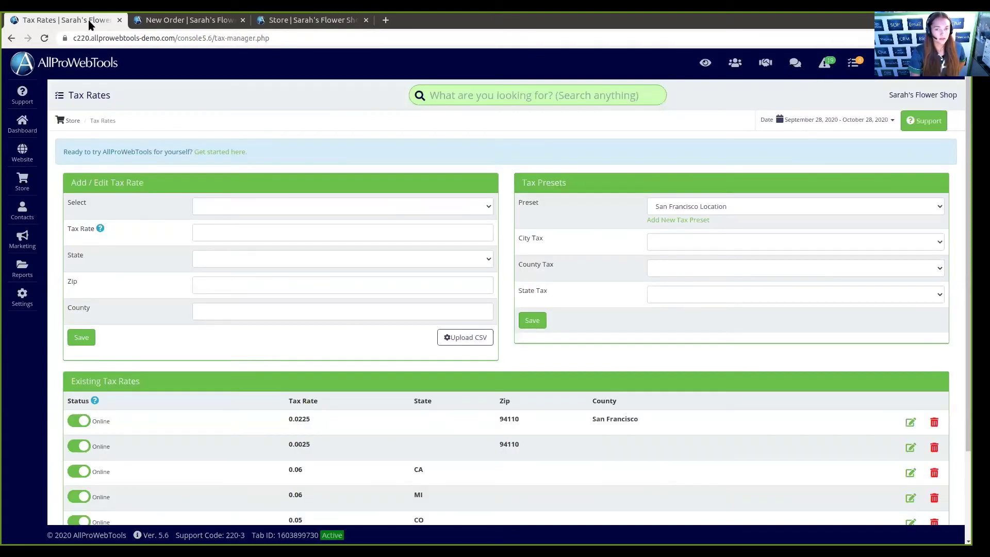
pyautogui.click(687, 222)
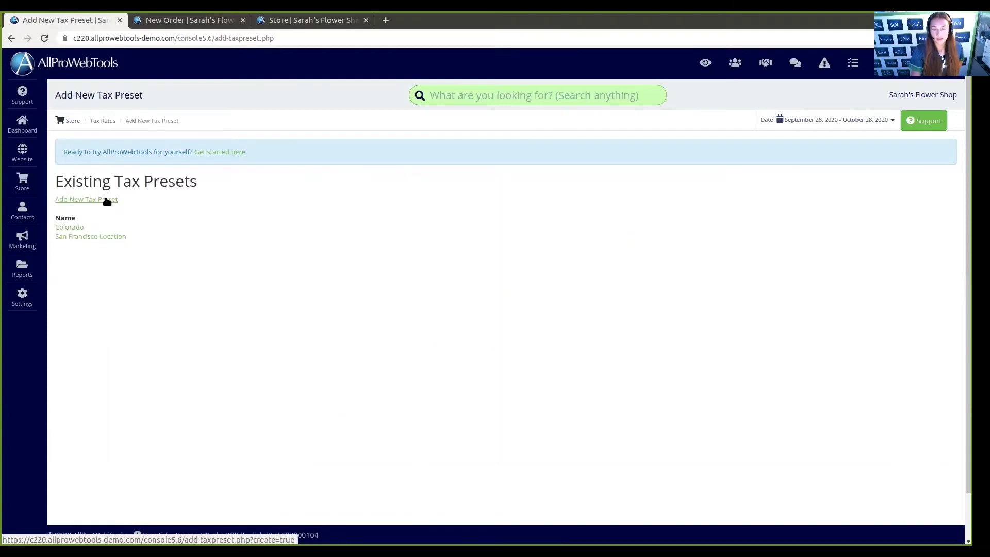
pyautogui.click(106, 200)
pyautogui.click(132, 181)
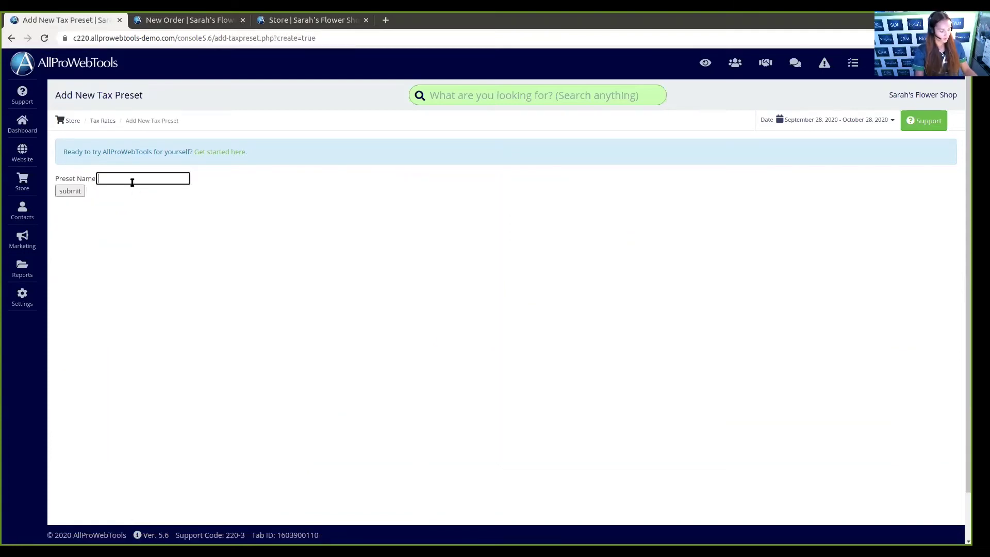
pyautogui.write('San Francisco Location')
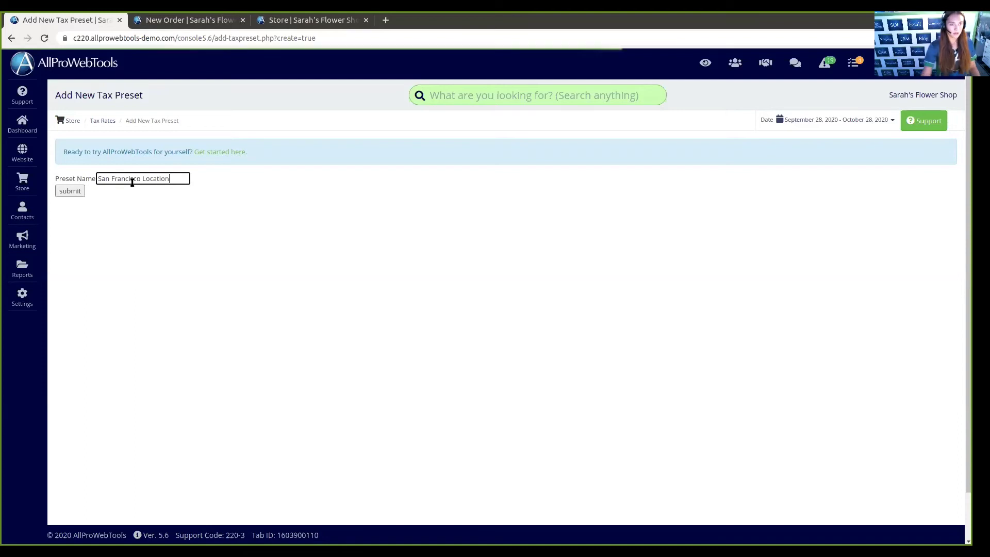
pyautogui.click(70, 191)
pyautogui.moveTo(96, 238); pyautogui.dragTo(55, 237)
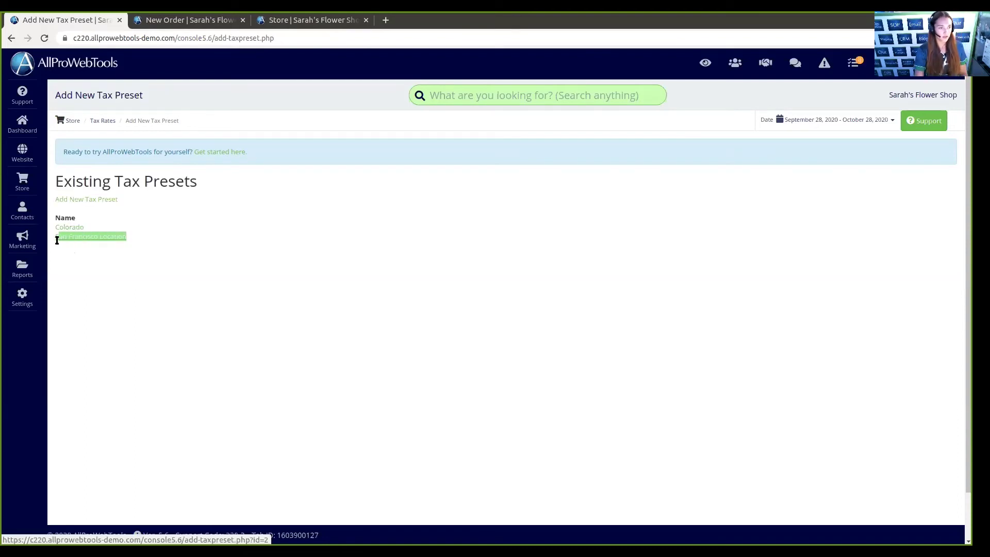
pyautogui.click(85, 260)
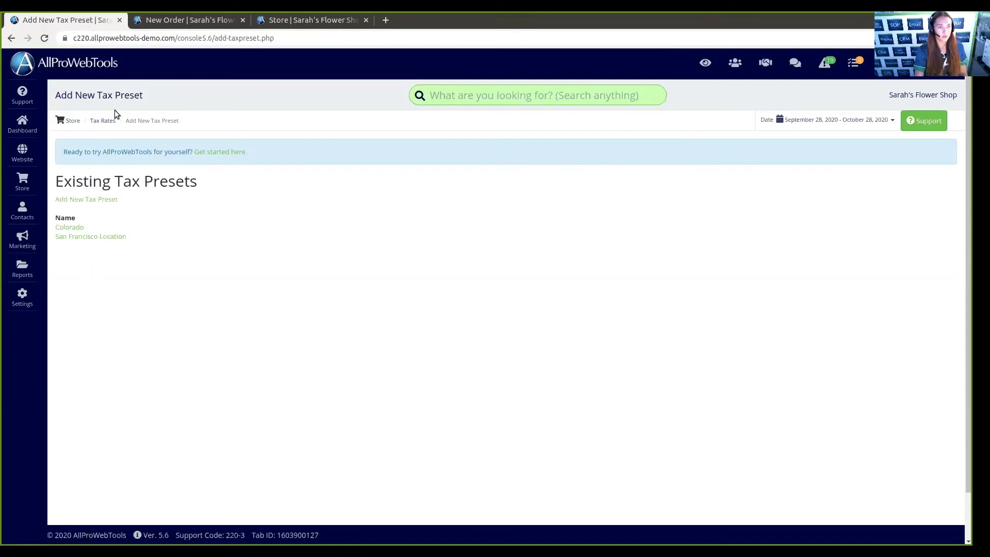
# - Return to the tax rates page, select the San Francisco Location tax preset and reload the page
pyautogui.click(107, 121)
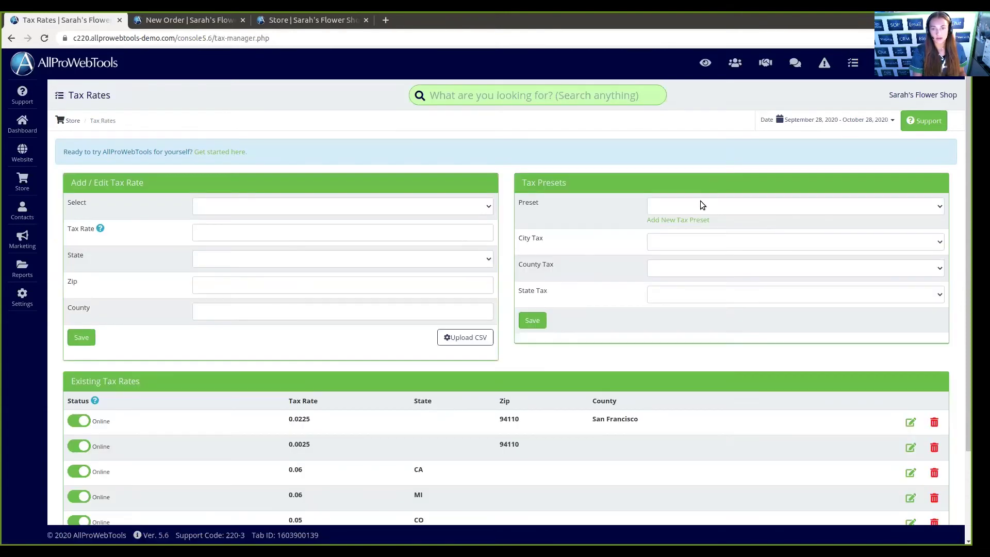
pyautogui.click(699, 206)
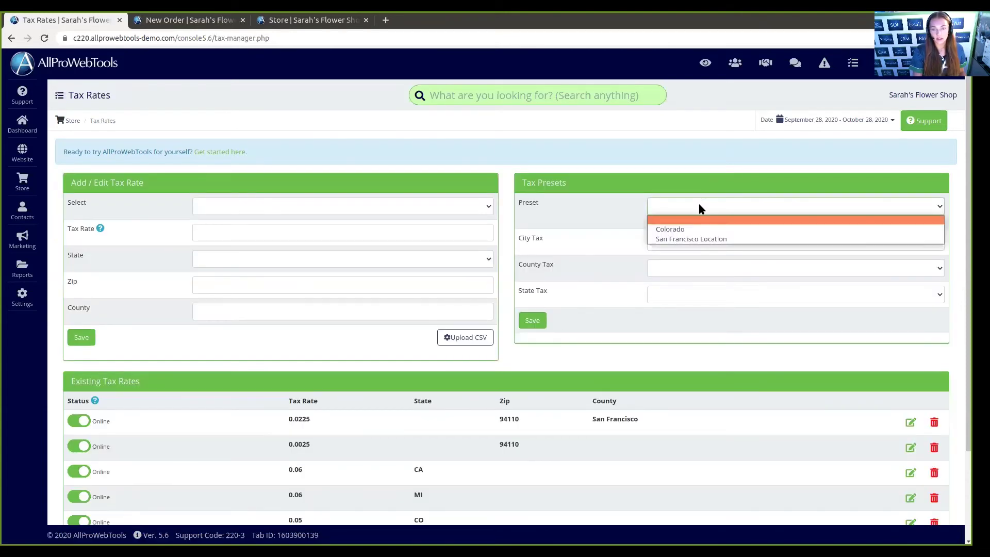
pyautogui.click(697, 239)
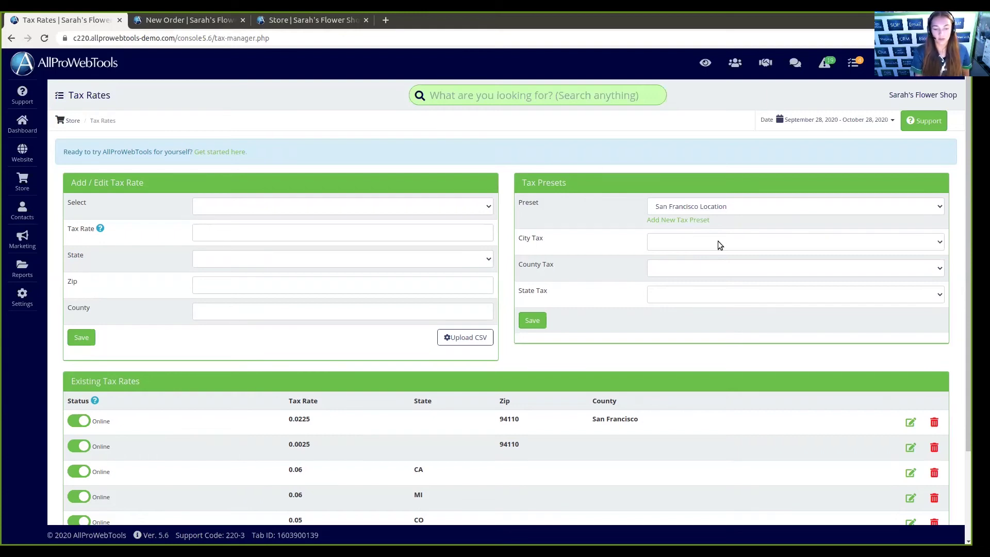
pyautogui.press('F5')
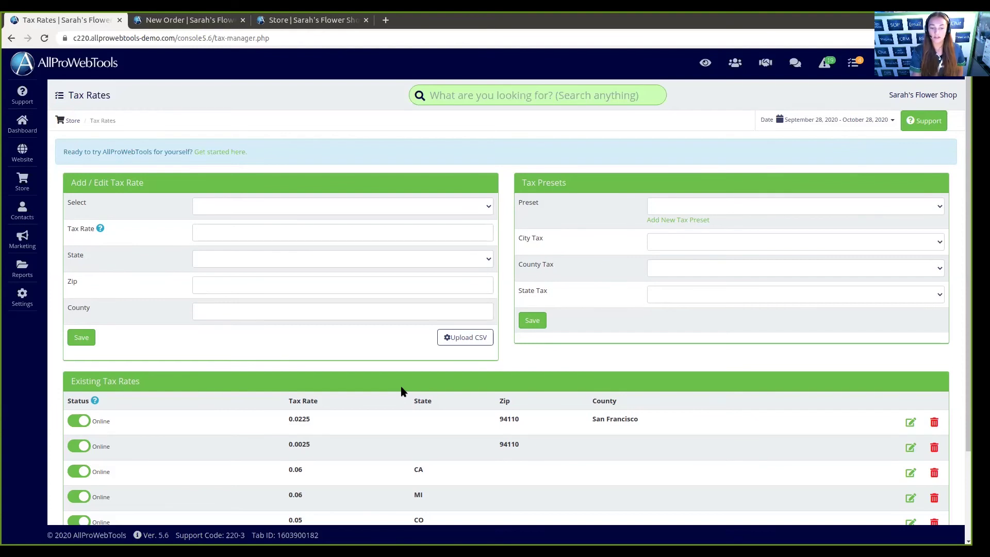
# - Add one Rose Bouquet to the cart of the new order that uses the San Francisco Location tax preset
pyautogui.hotkey('ctrl', 'Tab')
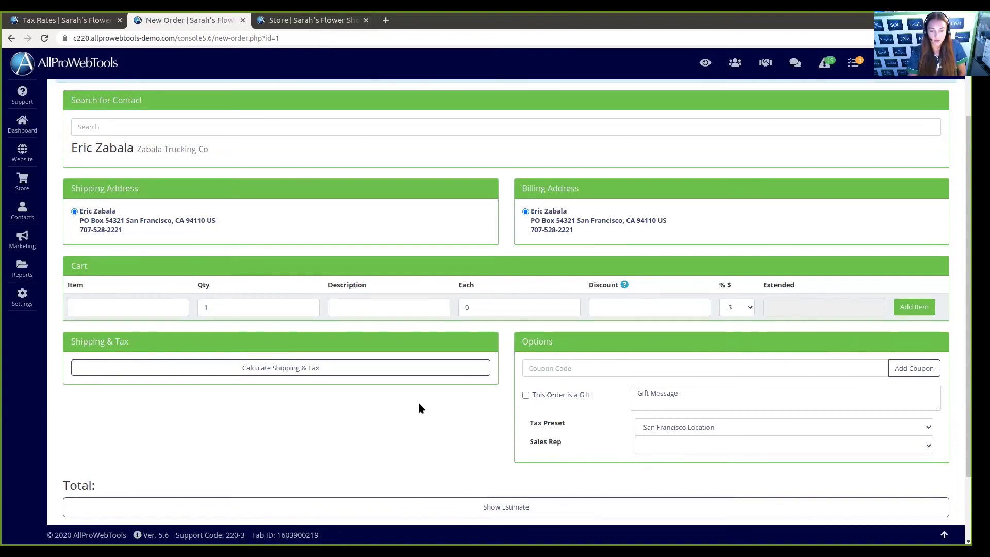
pyautogui.click(115, 307)
pyautogui.write('ro')
pyautogui.click(116, 341)
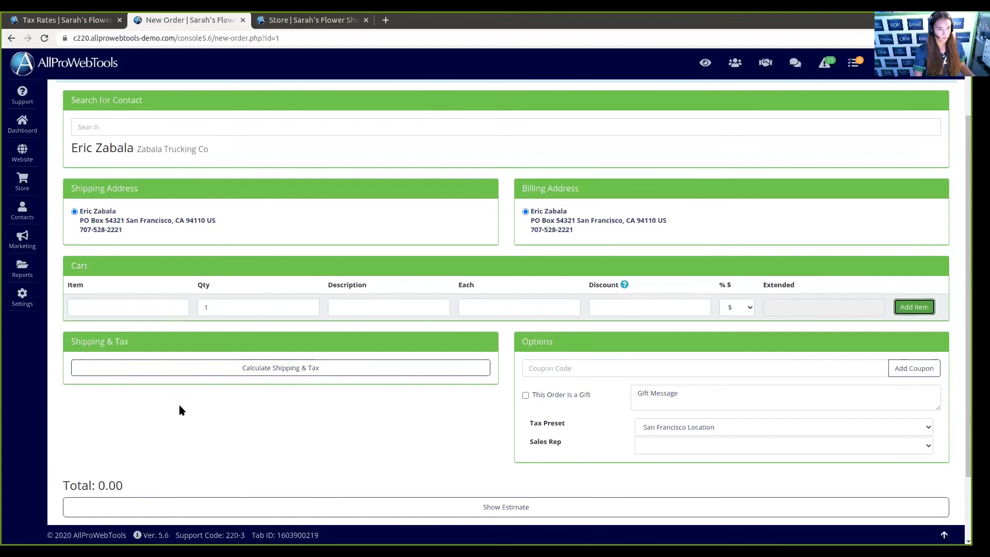
# - Add Easter Lilies with a quantity of 2 to the order's cart
pyautogui.click(152, 307)
pyautogui.write('ea')
pyautogui.press('Down')
pyautogui.press('Return')
pyautogui.press('Tab')
pyautogui.write('2')
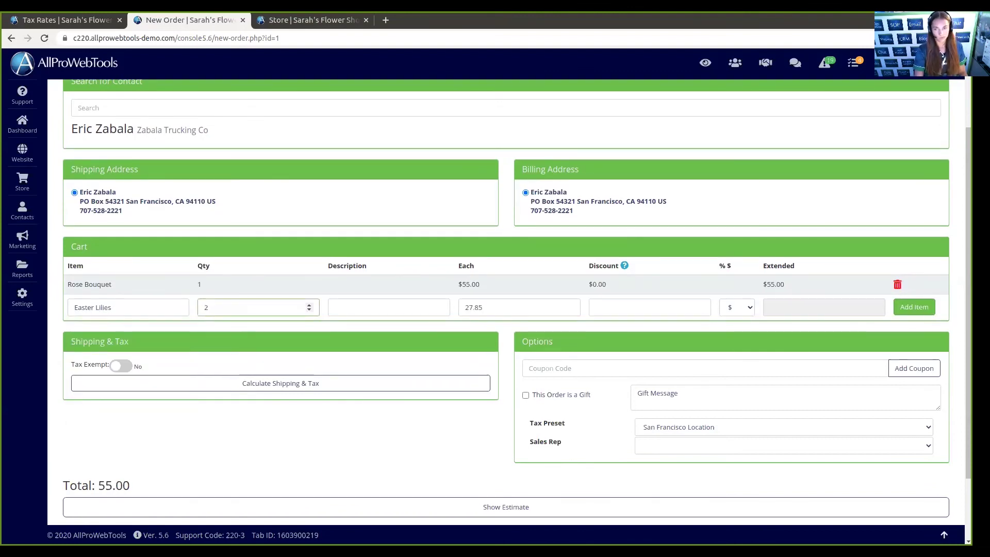
pyautogui.press('Tab')
pyautogui.press('Return')
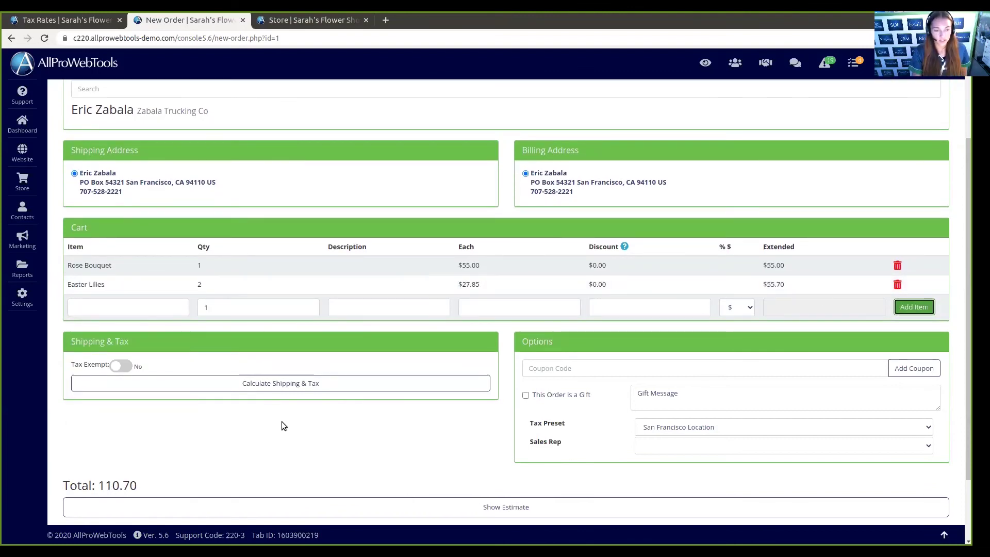
# - Calculate shipping and tax for the order and review the state, county and city tax lines and the total
pyautogui.click(273, 387)
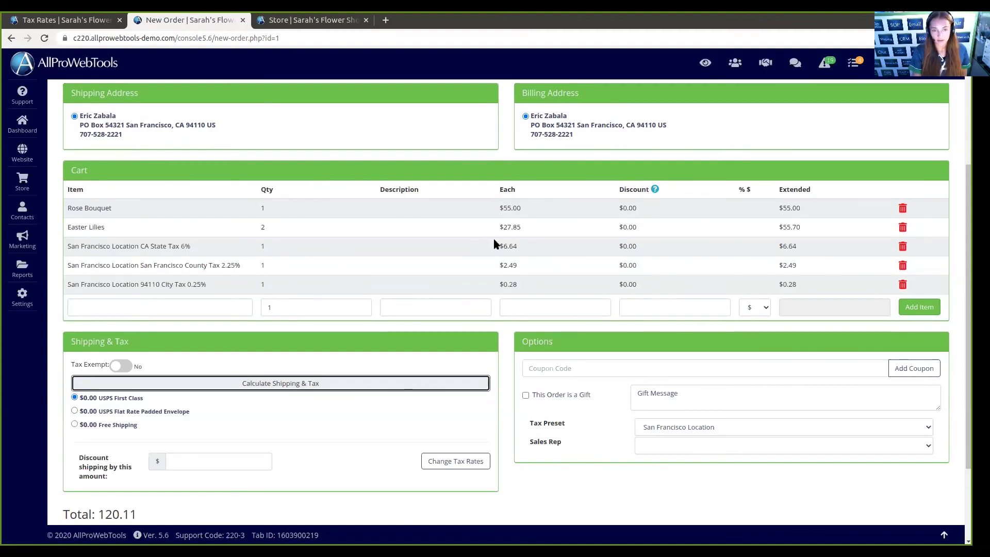
pyautogui.moveTo(493, 243); pyautogui.dragTo(531, 248)
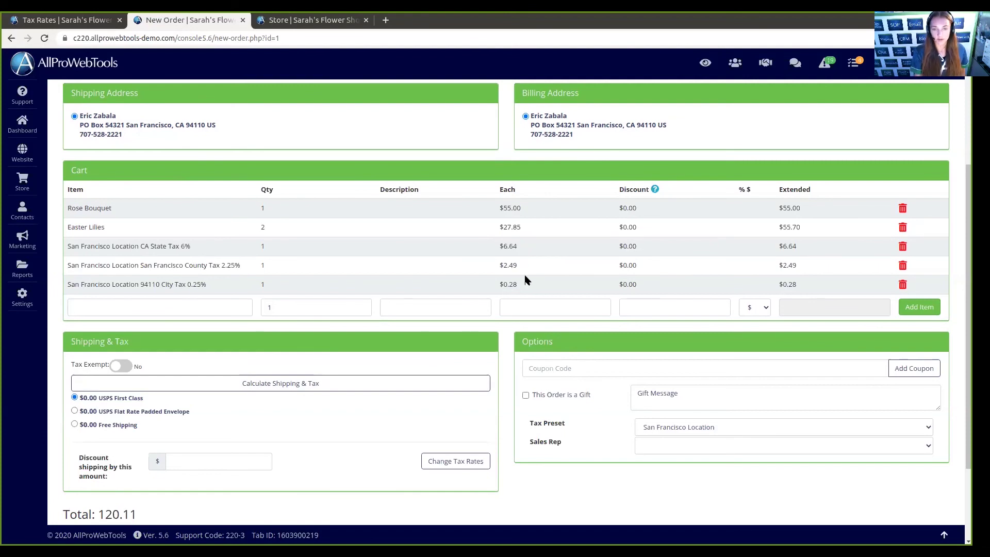
pyautogui.scroll(-3, 526, 278)
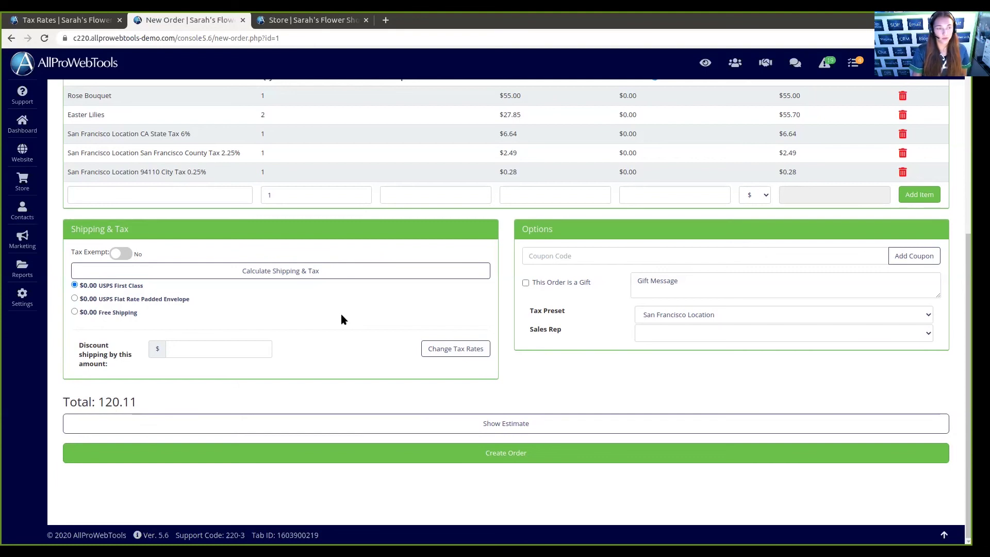
# - Open the Rose Bouquet product for editing from the store's product list and make it non-taxable
pyautogui.moveTo(22, 182)
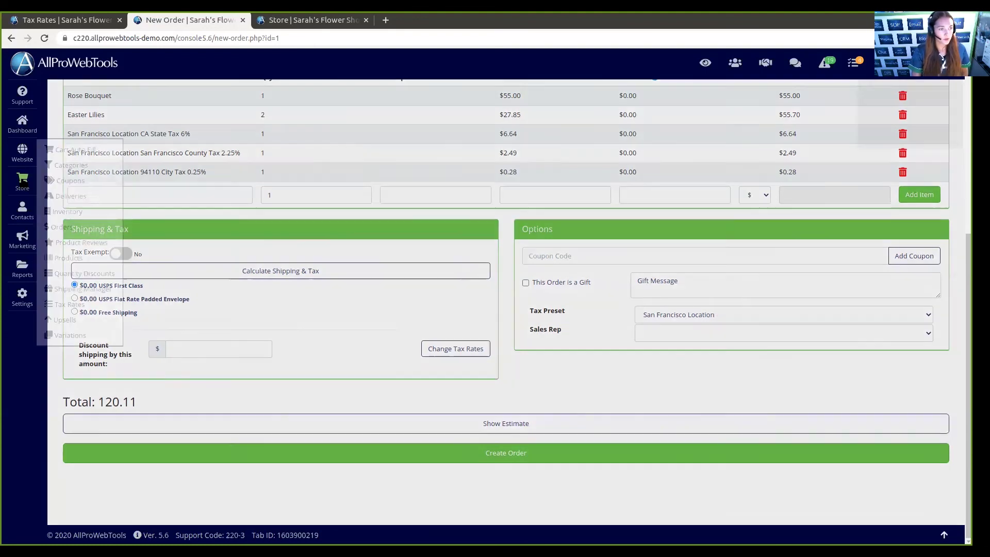
pyautogui.click(70, 258)
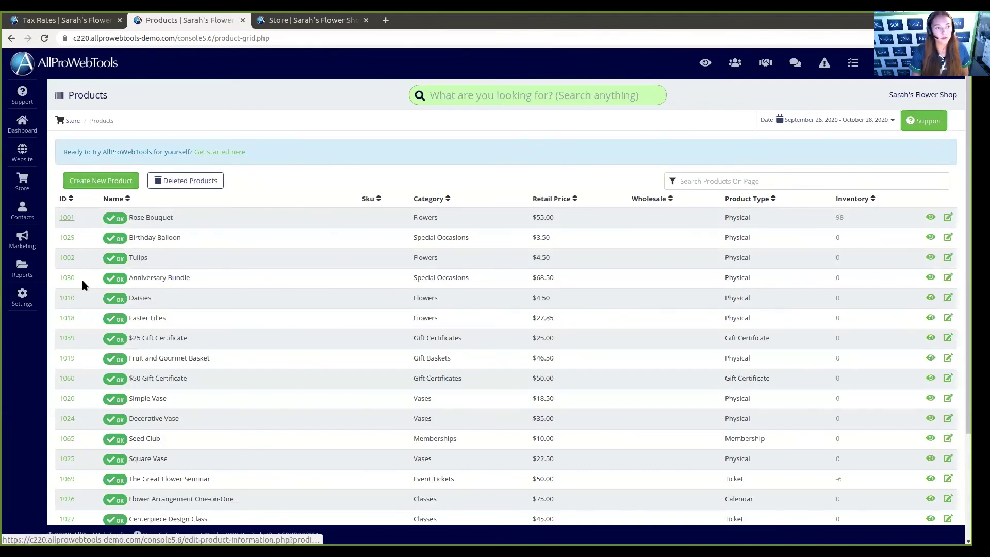
pyautogui.click(947, 218)
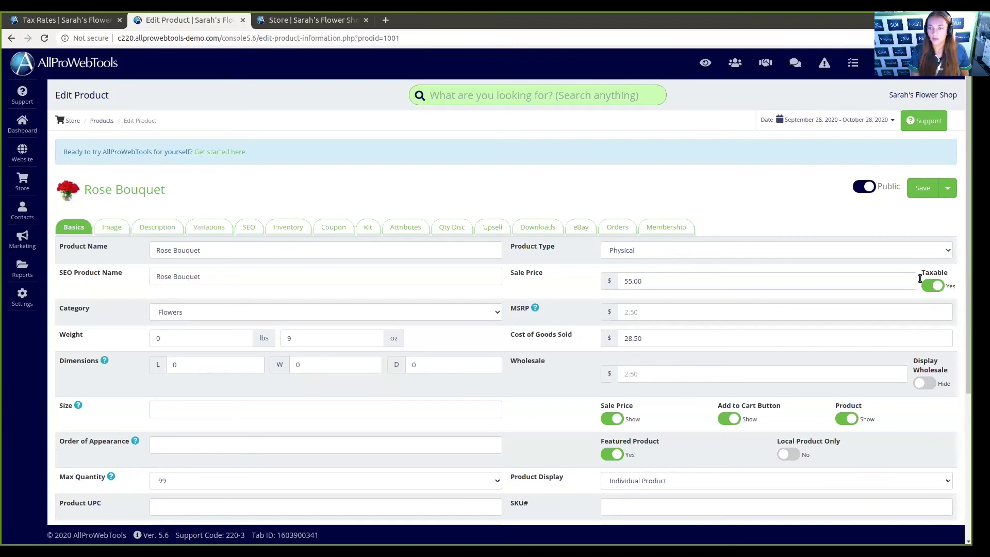
pyautogui.click(933, 287)
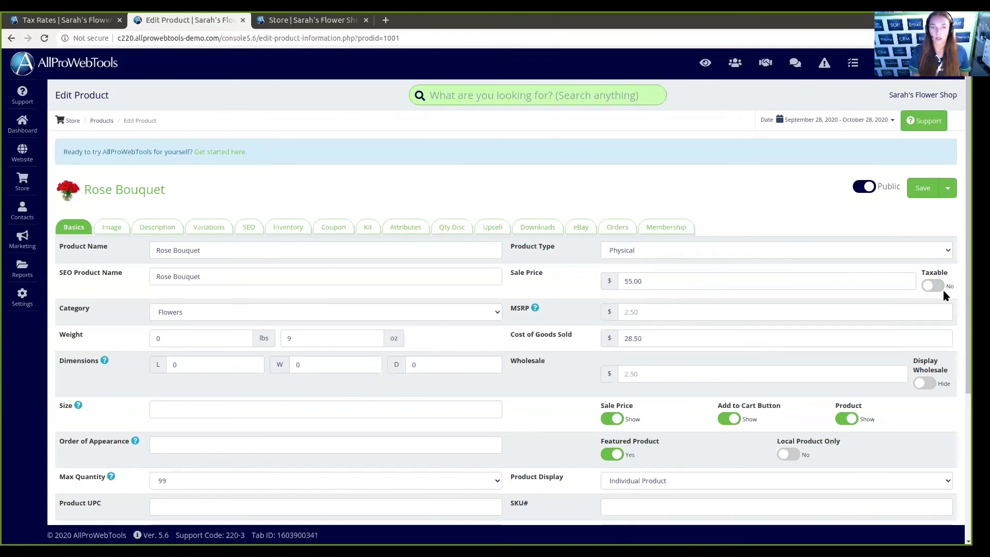